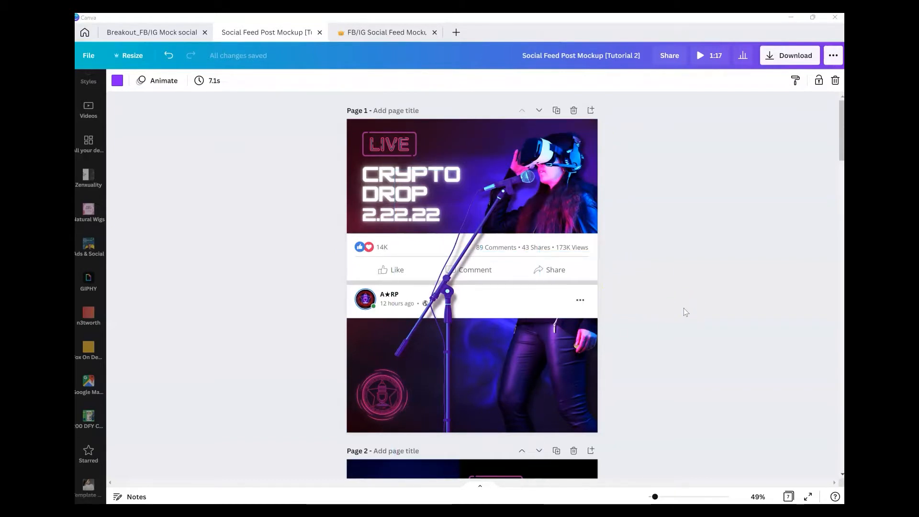
Step: Preview the finished animated social feed post video and close the preview
click(695, 347)
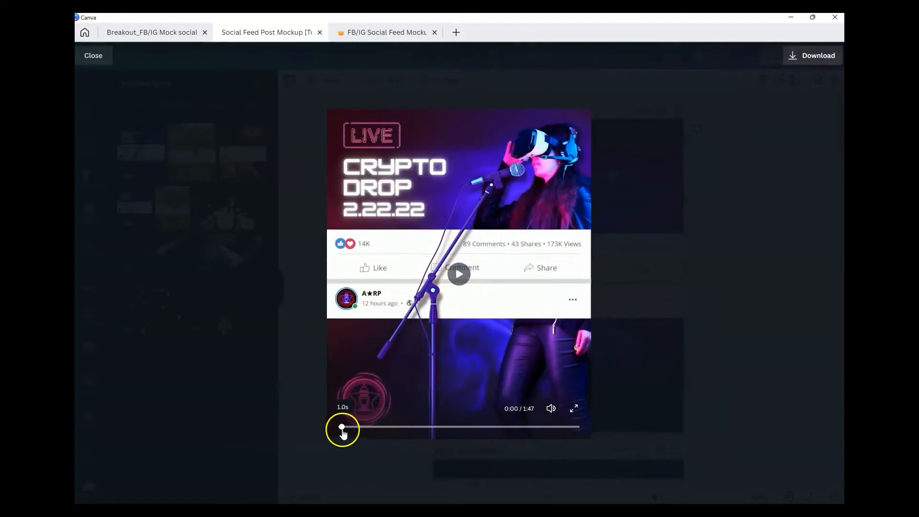
click(342, 430)
click(458, 274)
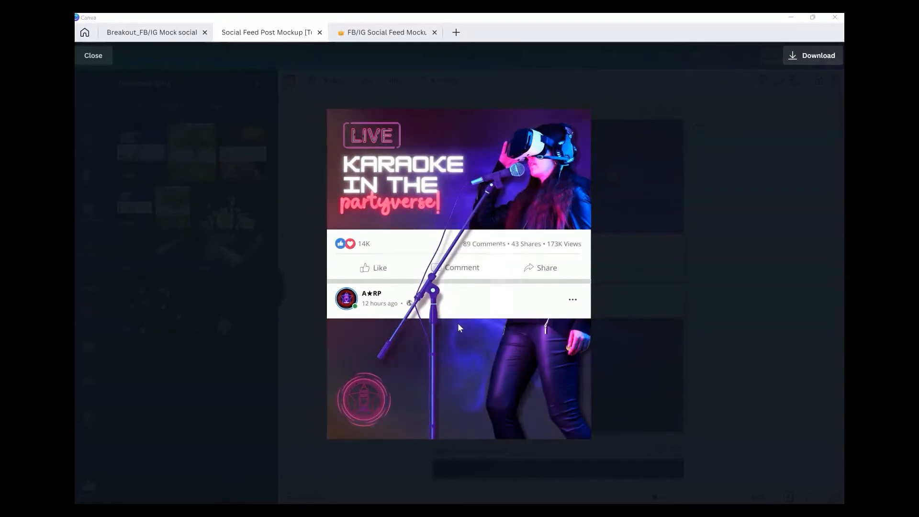
click(583, 434)
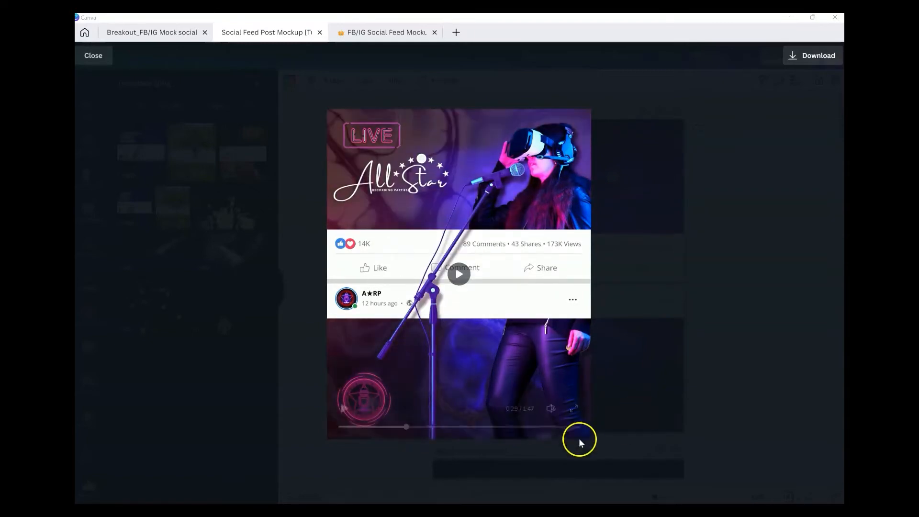
click(742, 280)
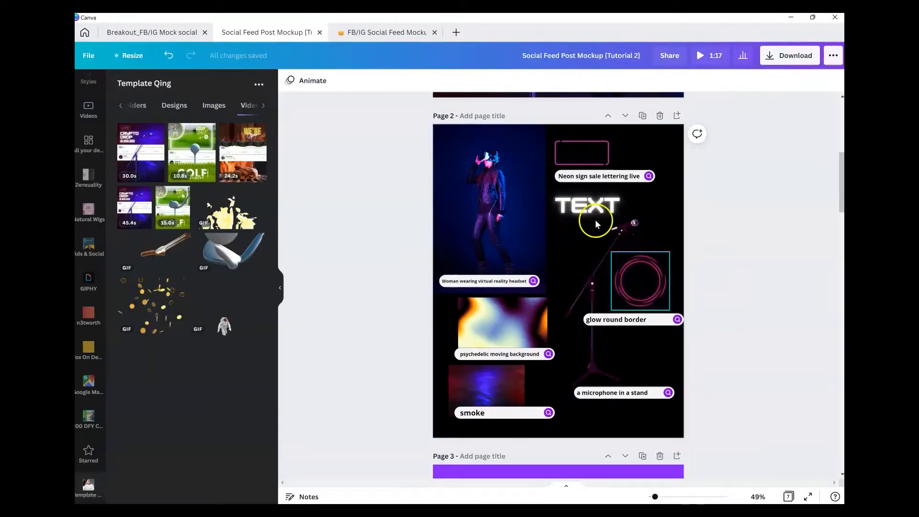
Step: Examine the asset search terms page and the Step 1 instruction page of the tutorial design
click(693, 259)
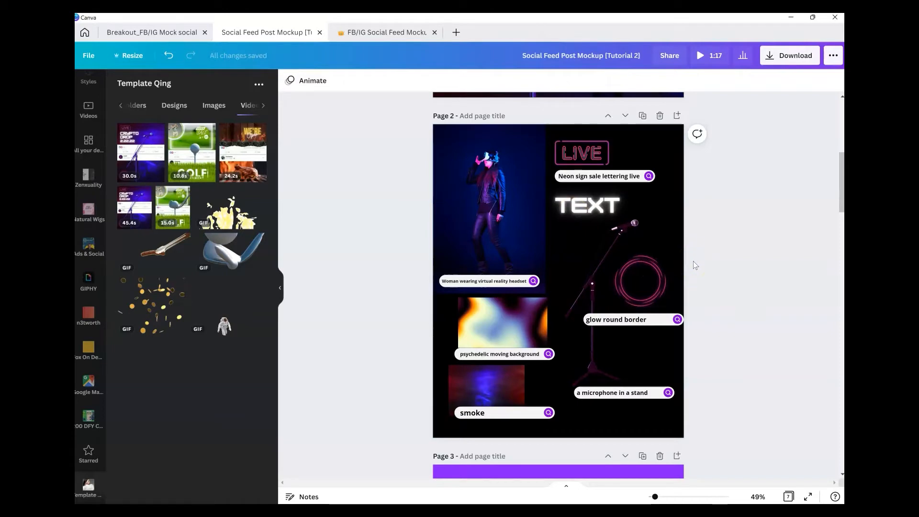
click(280, 289)
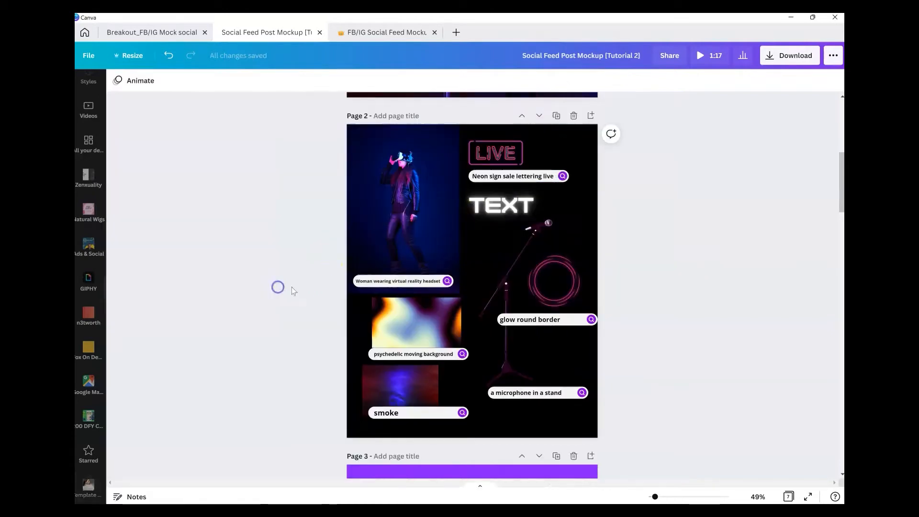
click(660, 497)
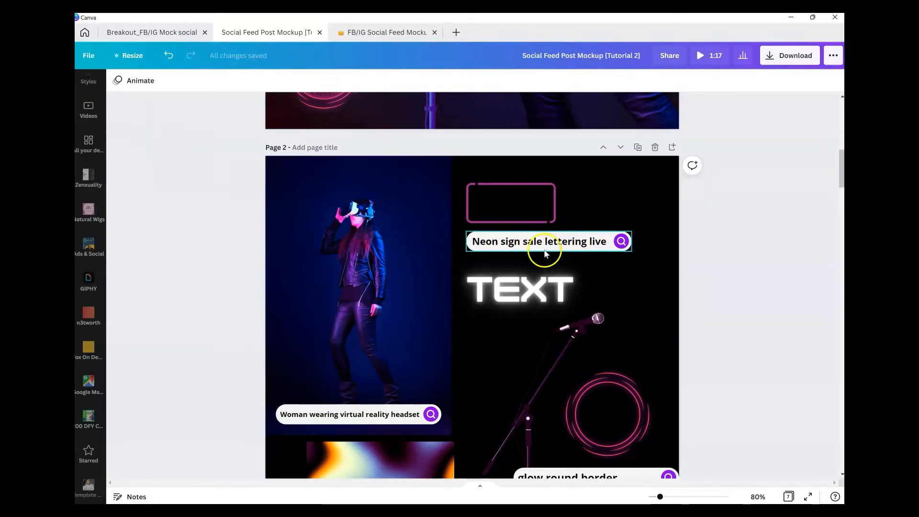
scroll(399, 268, down, 1)
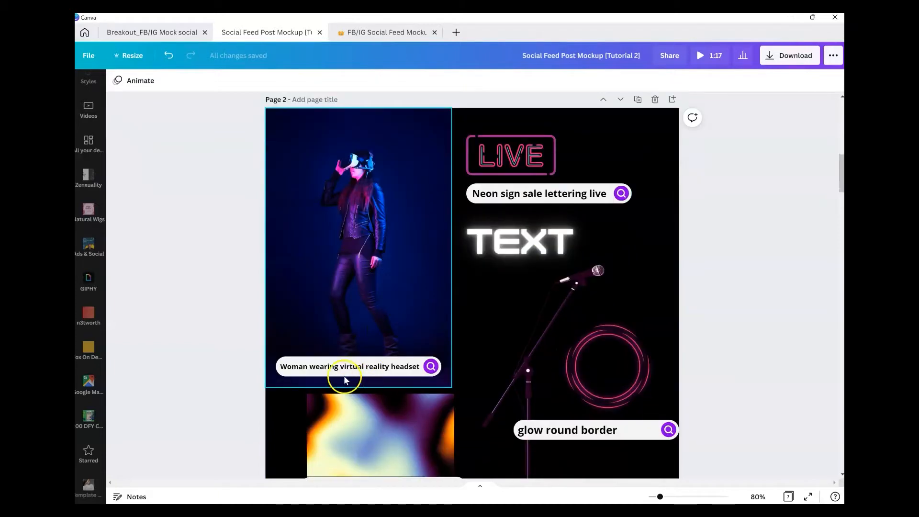
scroll(493, 335, down, 3)
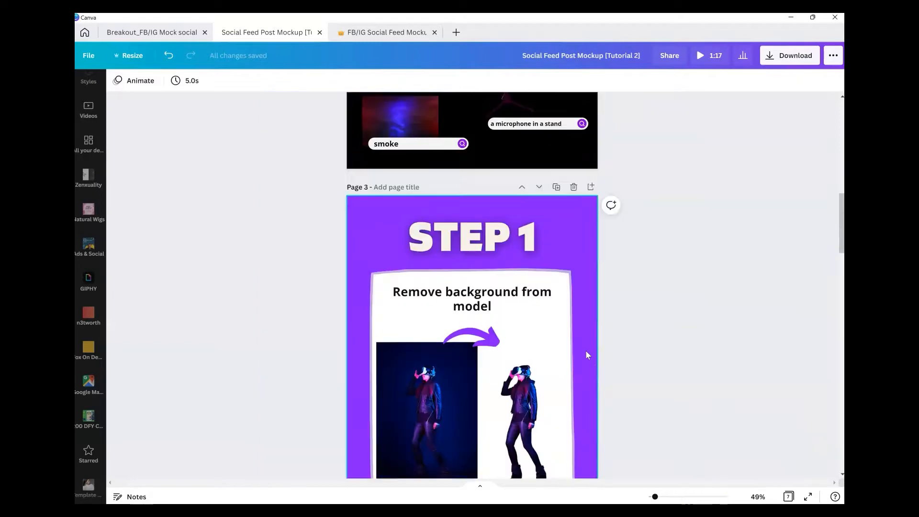
scroll(587, 354, down, 2)
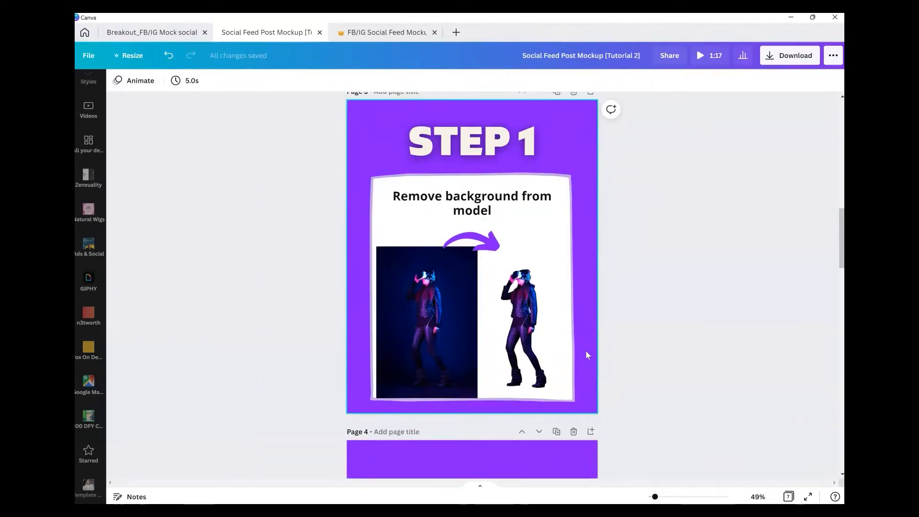
scroll(587, 354, down, 3)
Step: Paste a copy of the model photo from the Step 1 page onto the blank fourth page
click(449, 198)
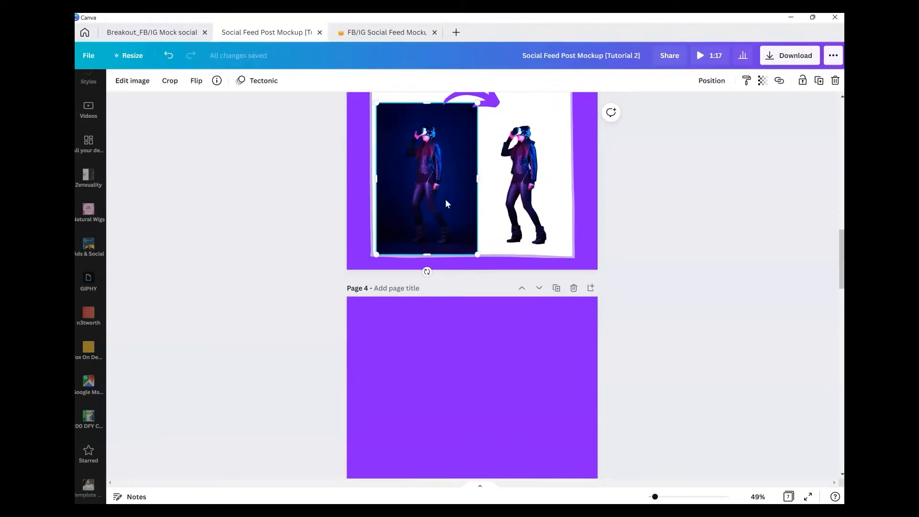
scroll(445, 199, down, 4)
click(464, 286)
key(ctrl+v)
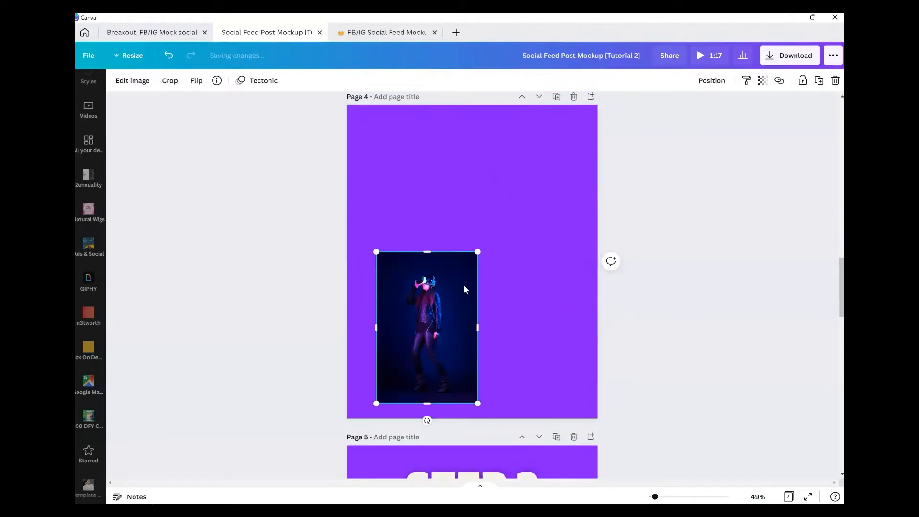
Step: Enlarge and reposition the pasted model photo so it fills the whole fourth page
drag(478, 252, 627, 109)
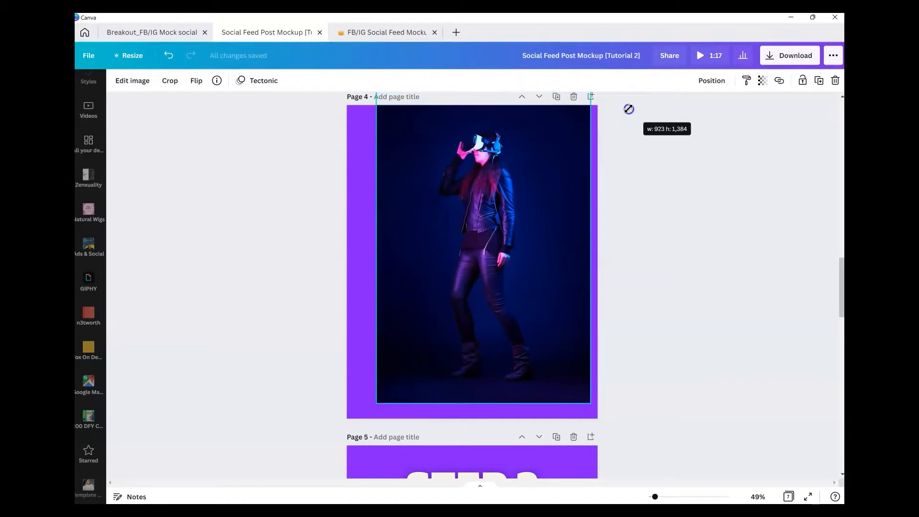
drag(501, 214, 486, 255)
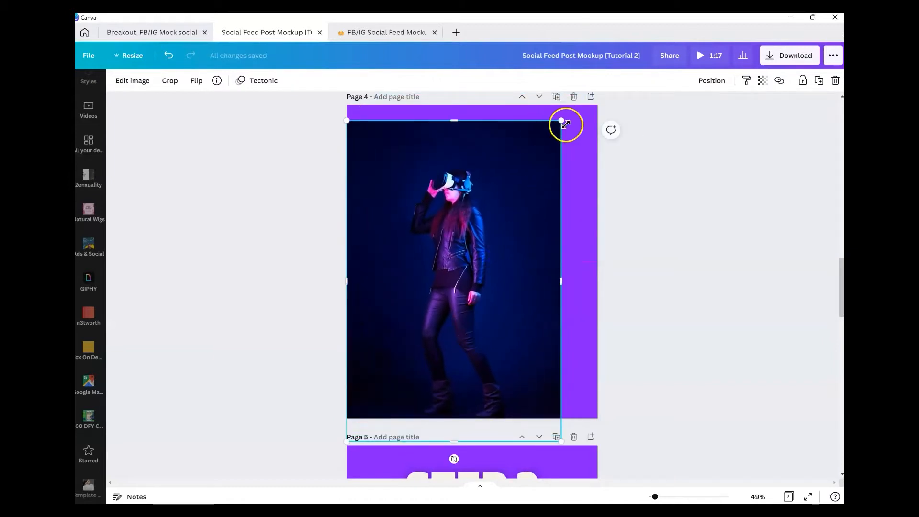
drag(563, 119, 661, 80)
drag(447, 205, 483, 234)
scroll(479, 225, up, 1)
drag(381, 118, 215, 35)
scroll(484, 210, down, 1)
drag(480, 205, 525, 302)
scroll(525, 302, up, 1)
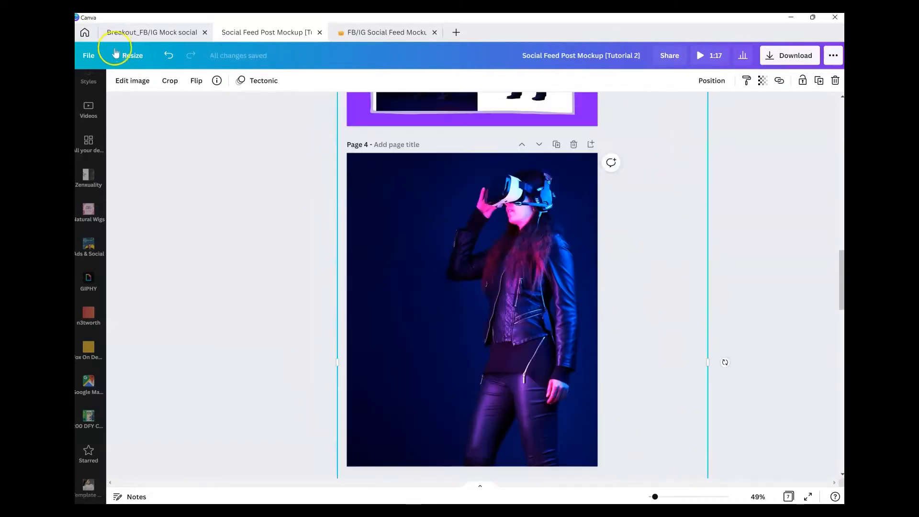
Step: Remove the model photo's background with Background Remover and apply it
click(126, 82)
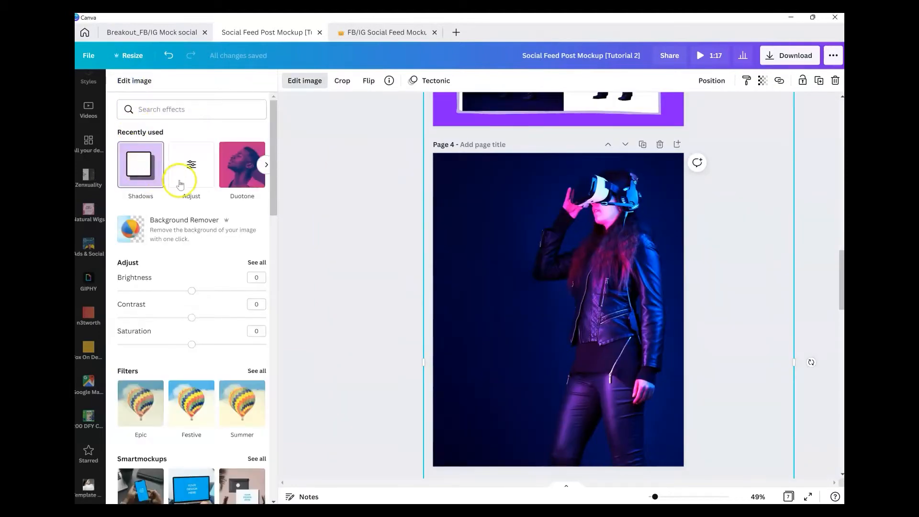
click(184, 226)
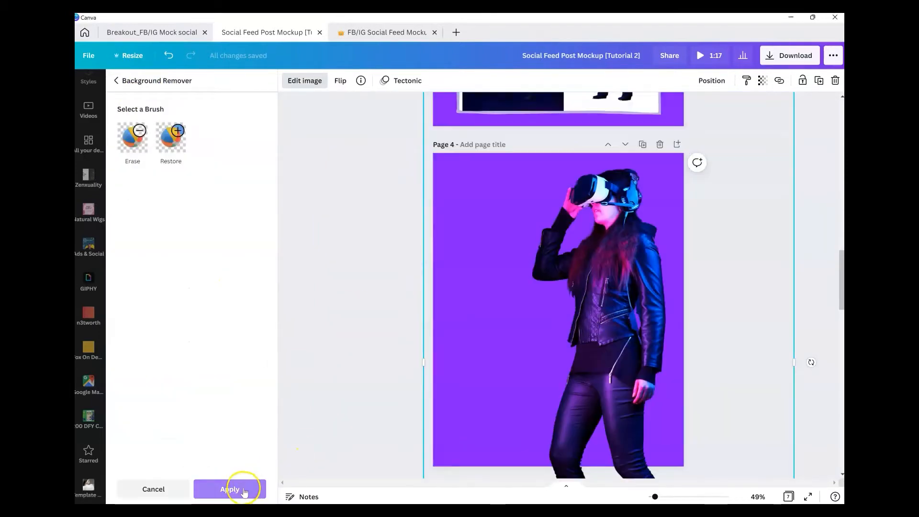
click(232, 489)
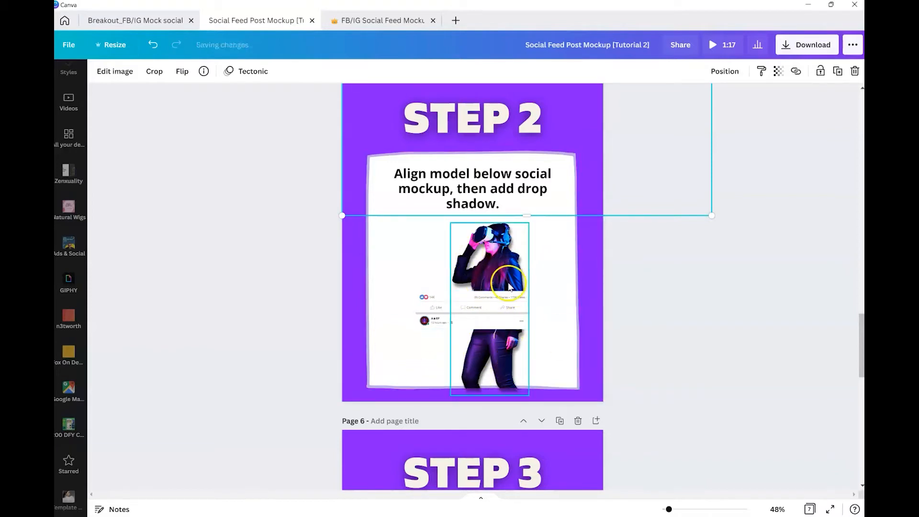
Step: Paste a copy of the social feed mockup strip from the Step 2 illustration onto the model page
scroll(526, 359, up, 5)
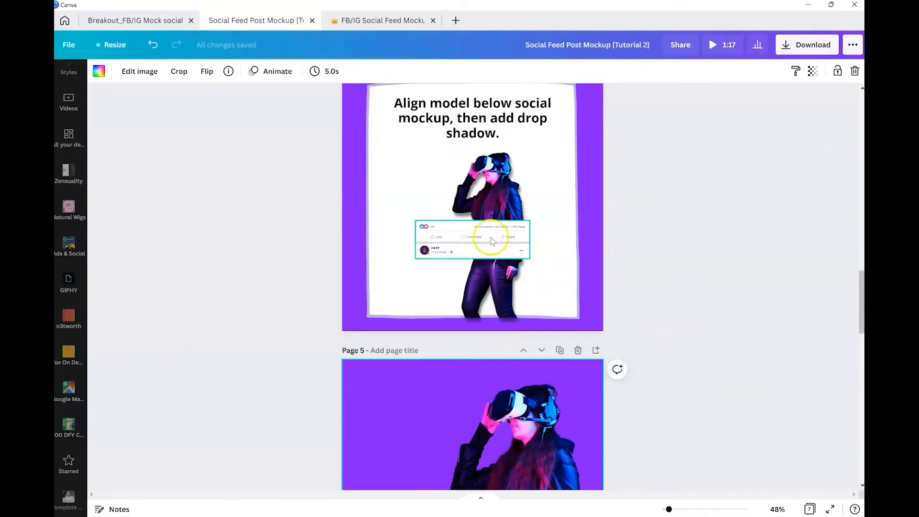
click(492, 238)
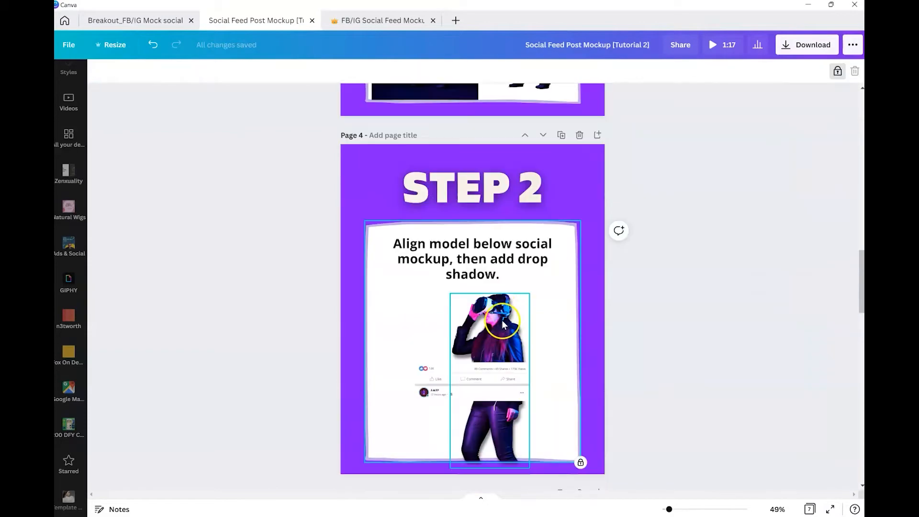
scroll(502, 319, down, 8)
click(501, 319)
key(ctrl+v)
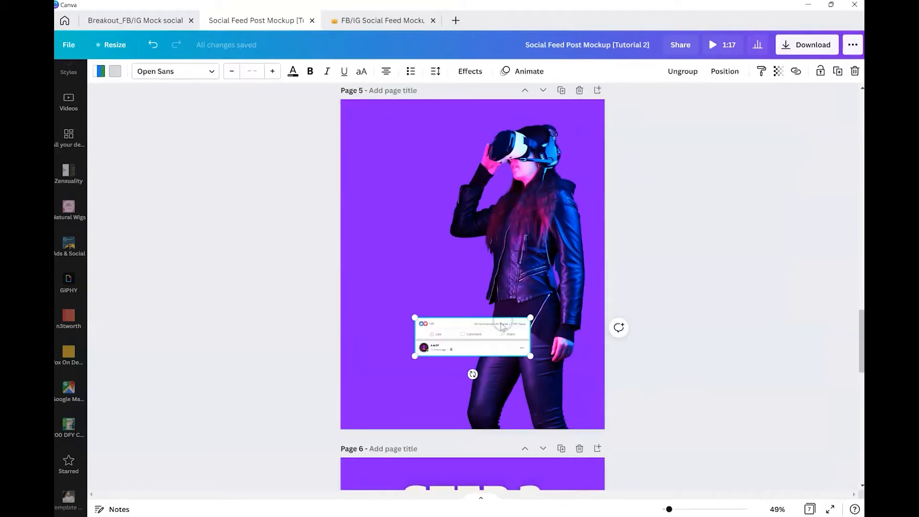
Step: Stretch the mockup strip to the full page width and center it horizontally on the page
drag(482, 329, 610, 252)
drag(340, 246, 338, 247)
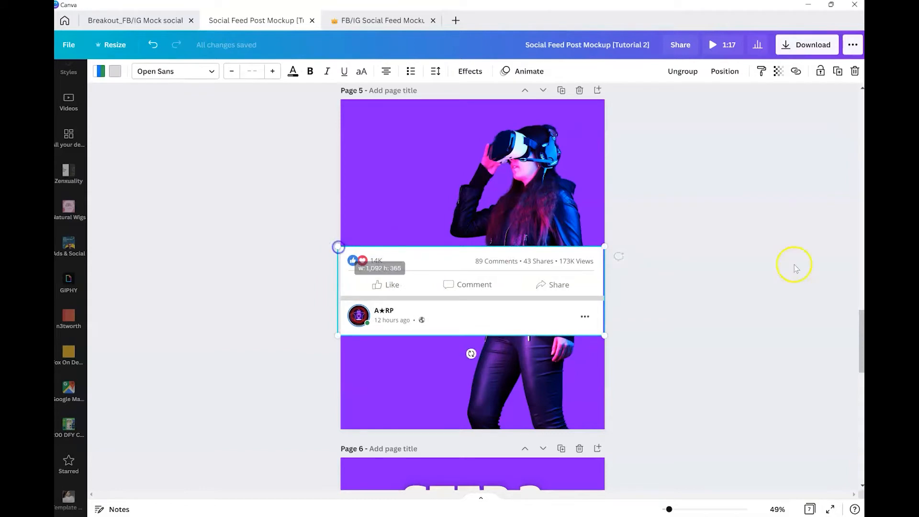
click(725, 71)
click(680, 163)
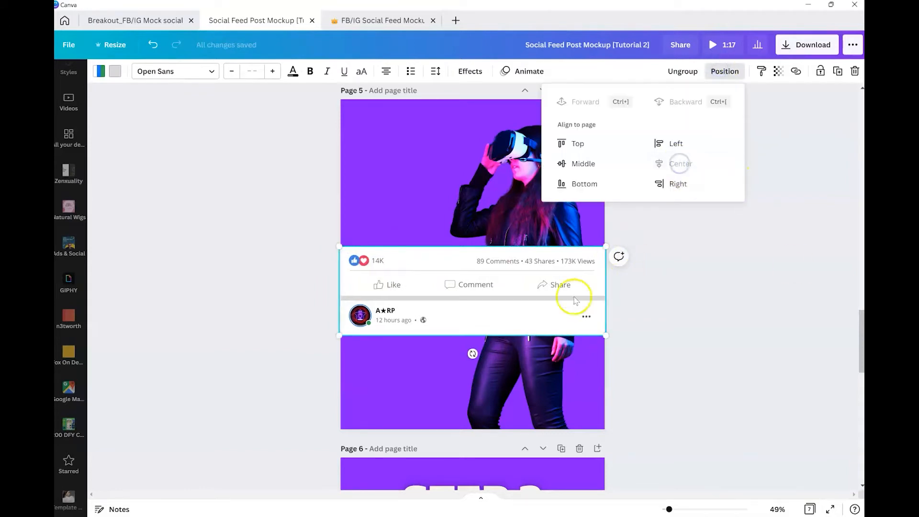
click(691, 329)
click(660, 301)
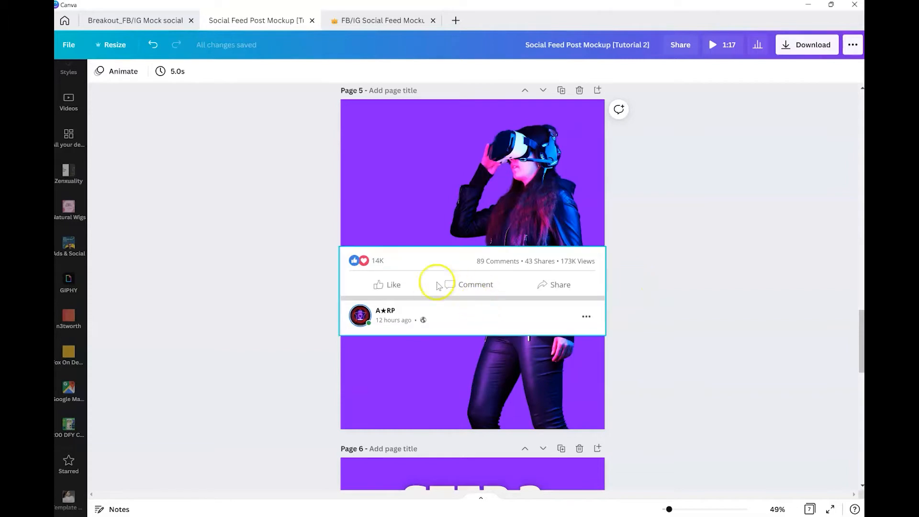
Step: Inspect the reaction icons inside the mockup group and view their element info
click(413, 265)
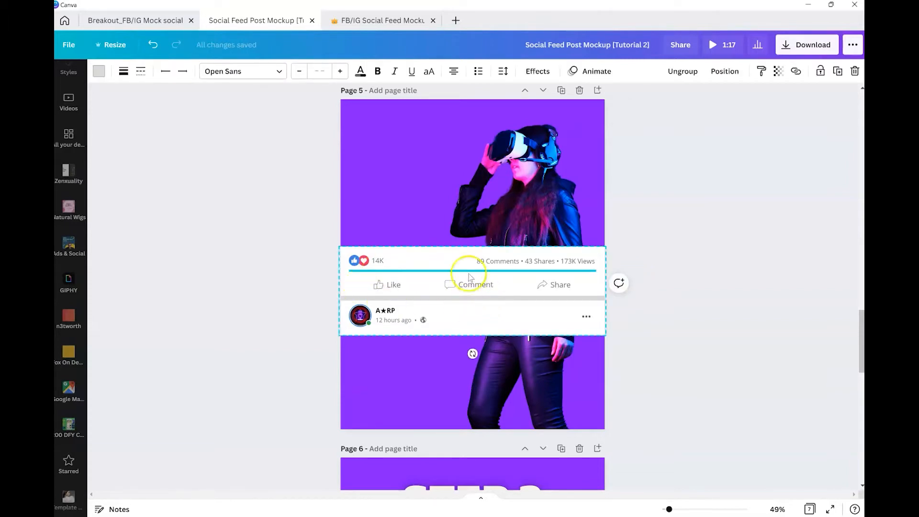
click(477, 264)
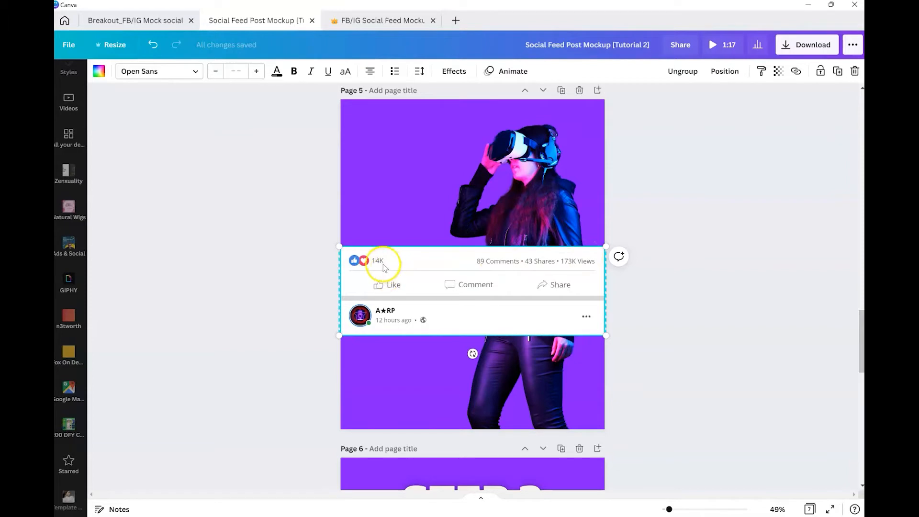
click(355, 262)
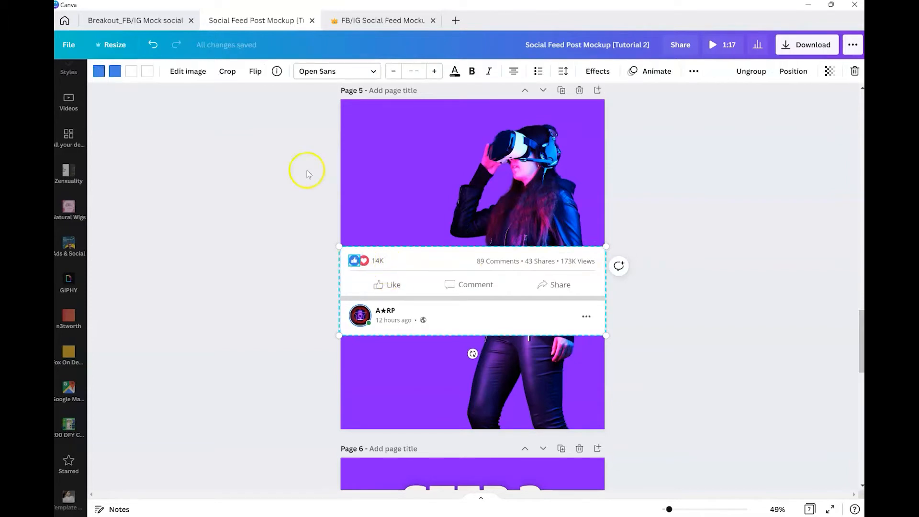
click(277, 72)
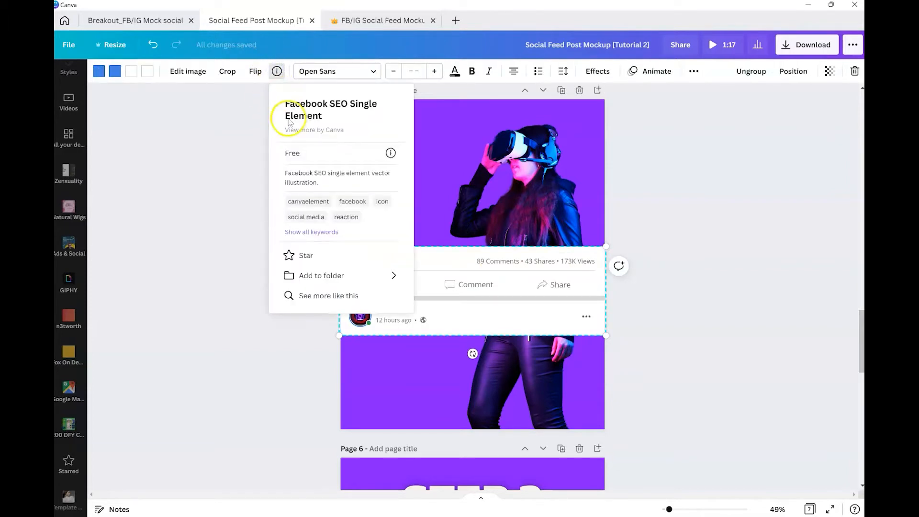
click(469, 335)
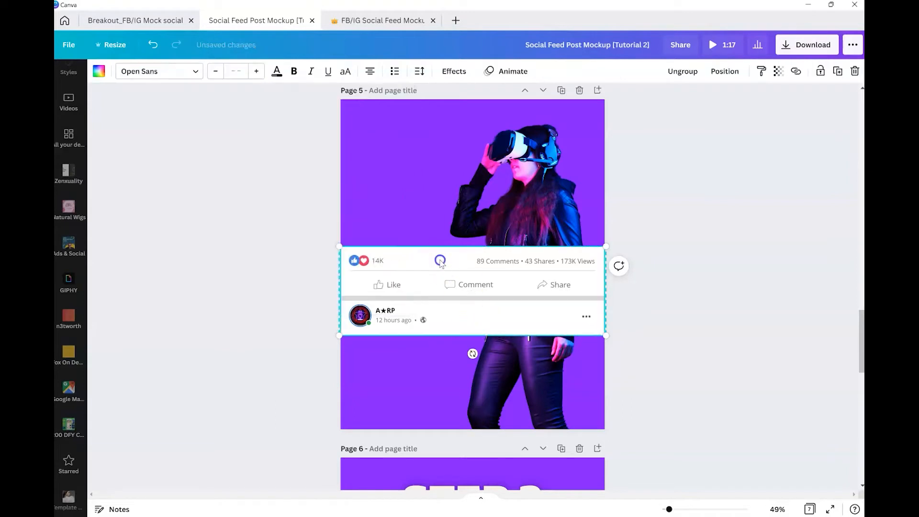
click(367, 262)
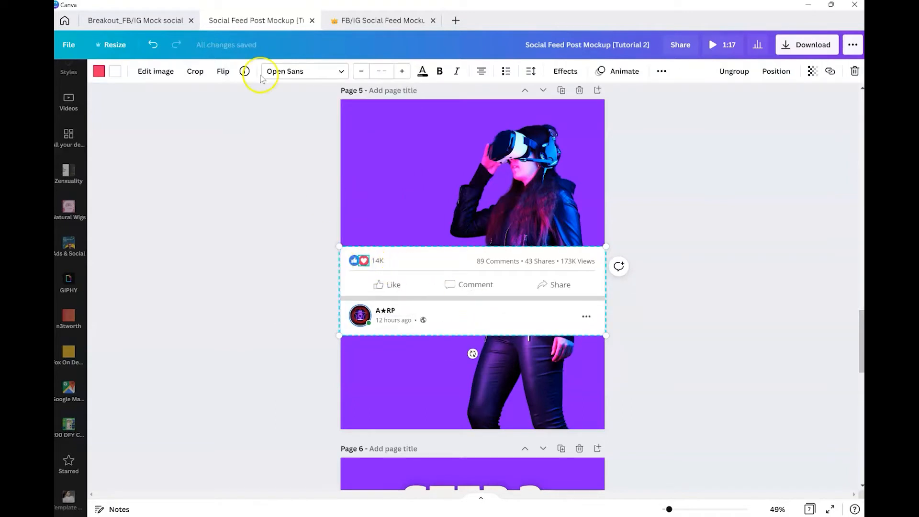
click(242, 72)
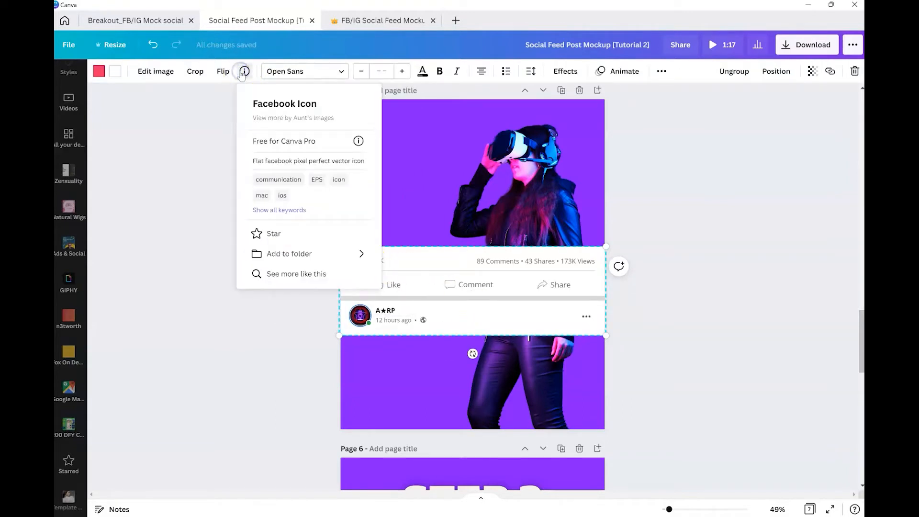
Step: Inspect the mockup's Comment text, divider line, ellipsis icon and timestamp, viewing the ellipsis element info
click(444, 259)
click(472, 287)
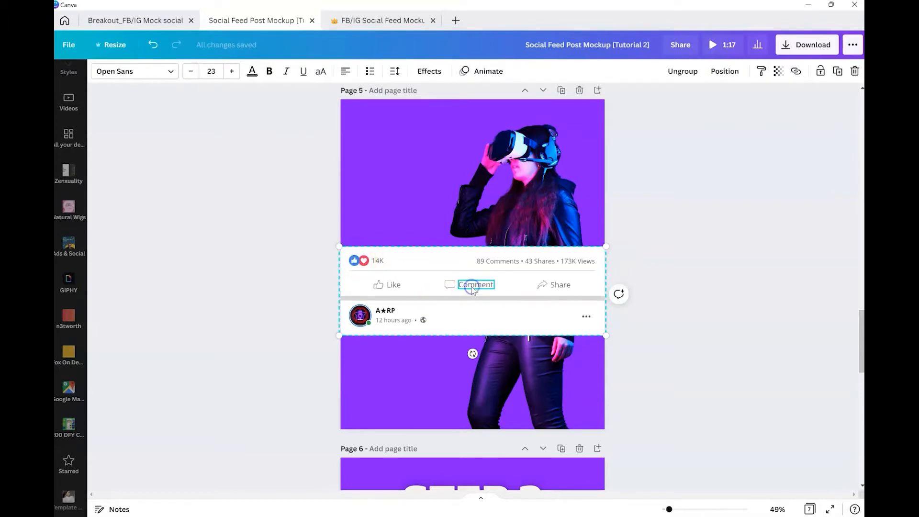
click(523, 297)
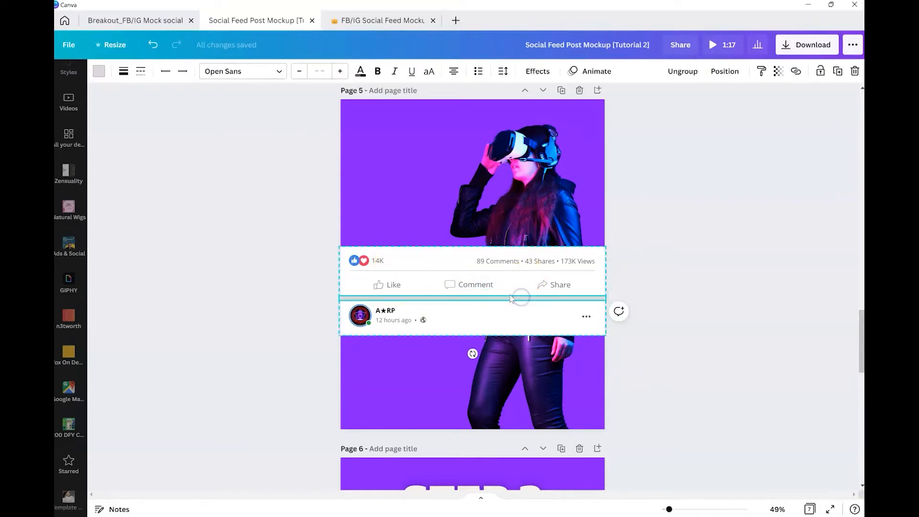
click(381, 286)
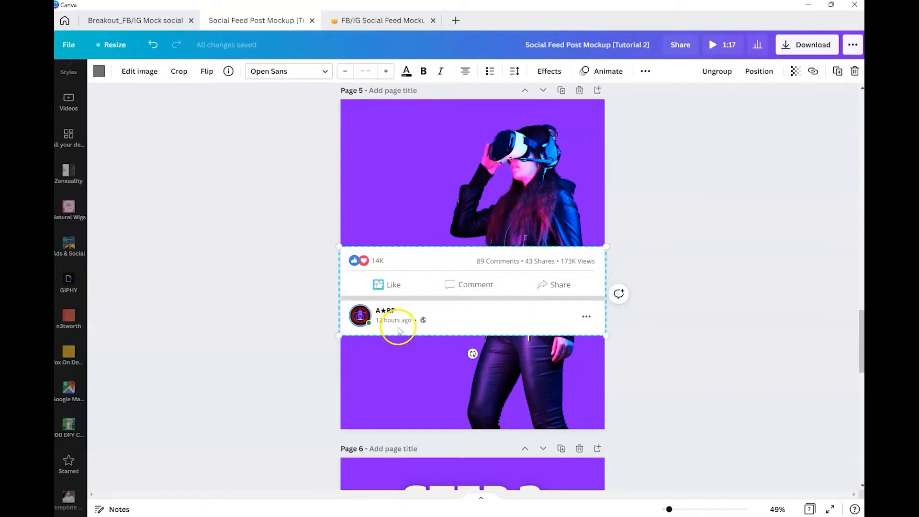
click(587, 317)
click(228, 72)
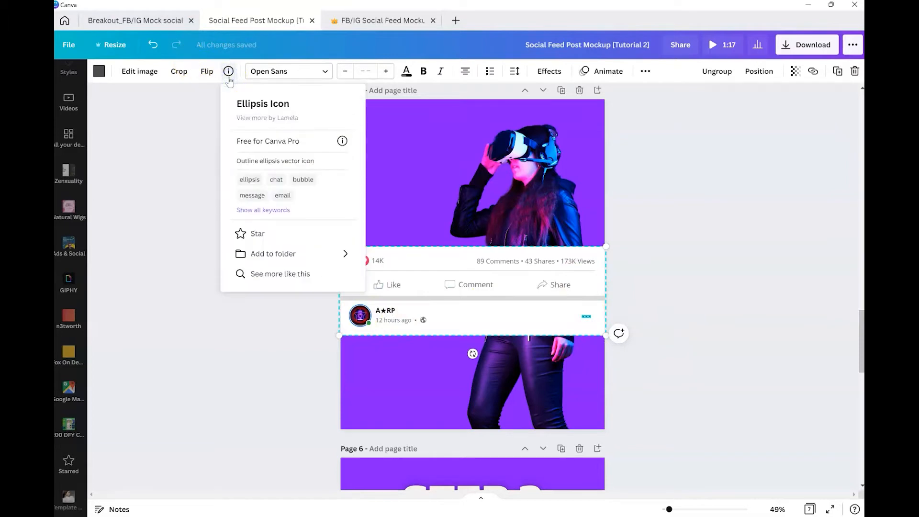
click(411, 321)
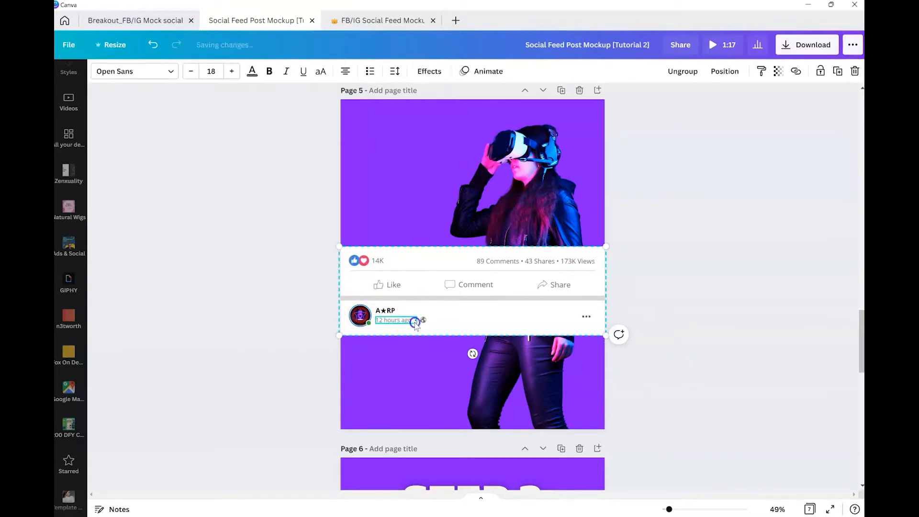
Step: Inspect the globe icon, then review the pages of the original FB/IG Social Feed Mockup Template in the other tab
click(423, 321)
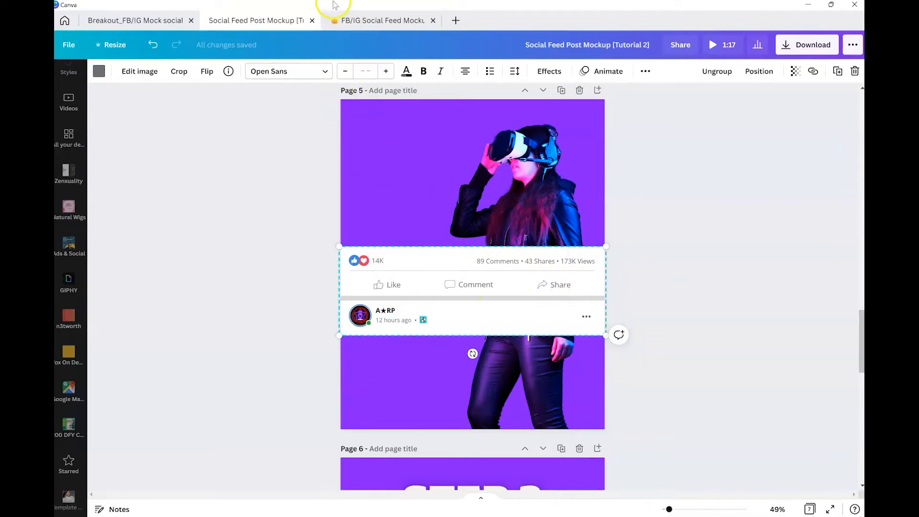
click(372, 21)
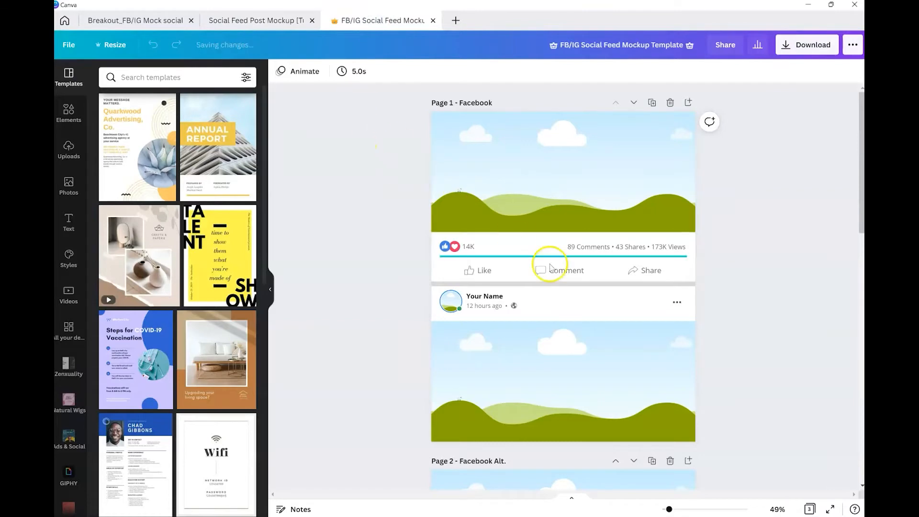
scroll(533, 288, down, 3)
scroll(532, 286, down, 10)
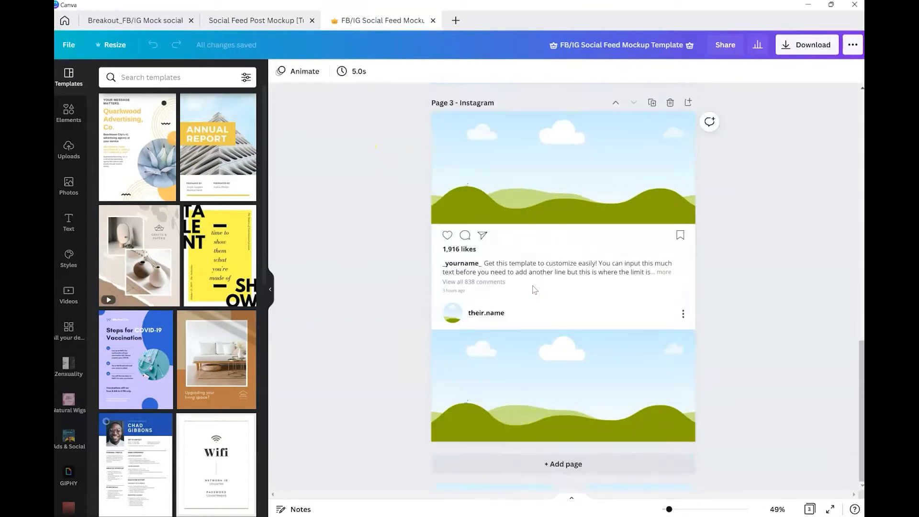
click(808, 510)
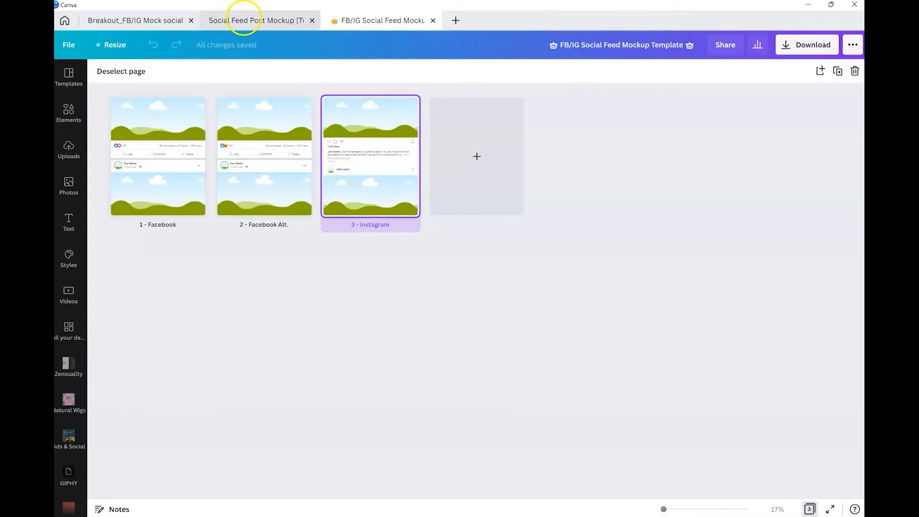
click(234, 20)
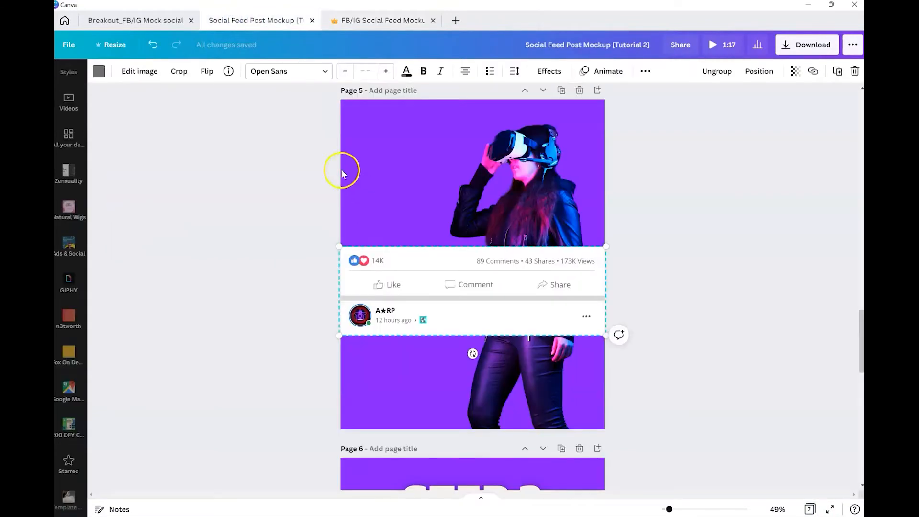
click(634, 272)
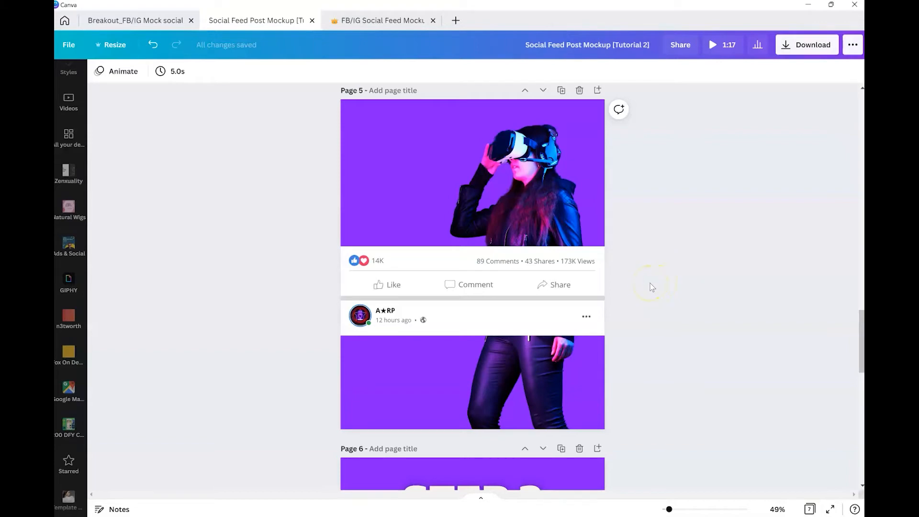
scroll(652, 288, up, 4)
scroll(652, 287, down, 4)
scroll(569, 201, up, 2)
scroll(561, 209, down, 2)
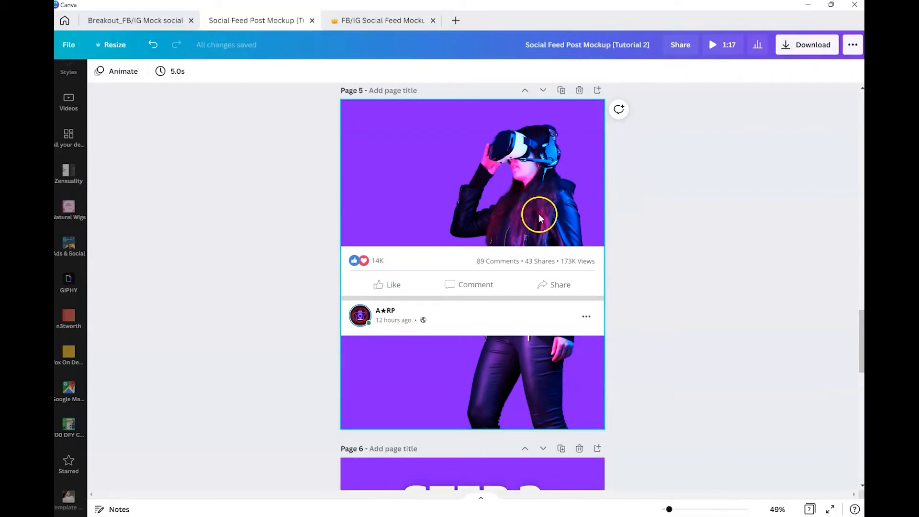
Step: Add a Drop shadow effect to the background-removed model image, nudging its offset slightly higher
click(510, 181)
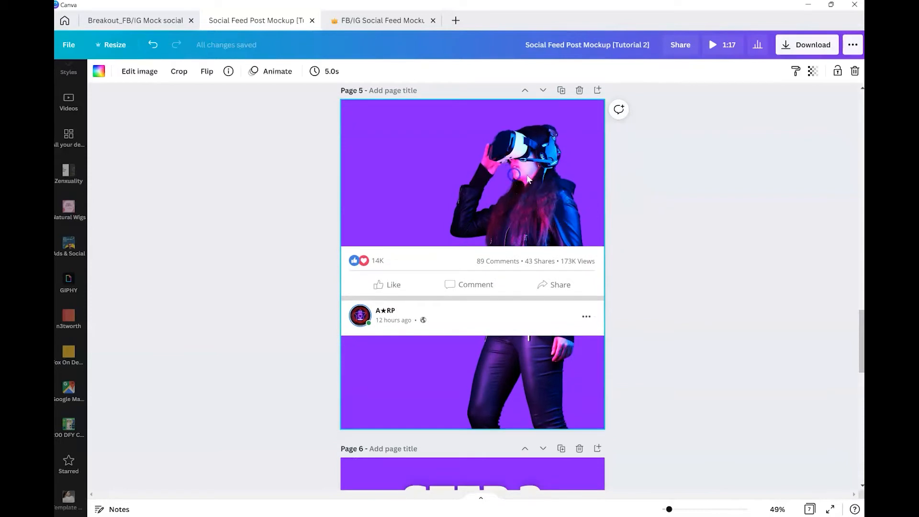
double_click(527, 174)
click(735, 209)
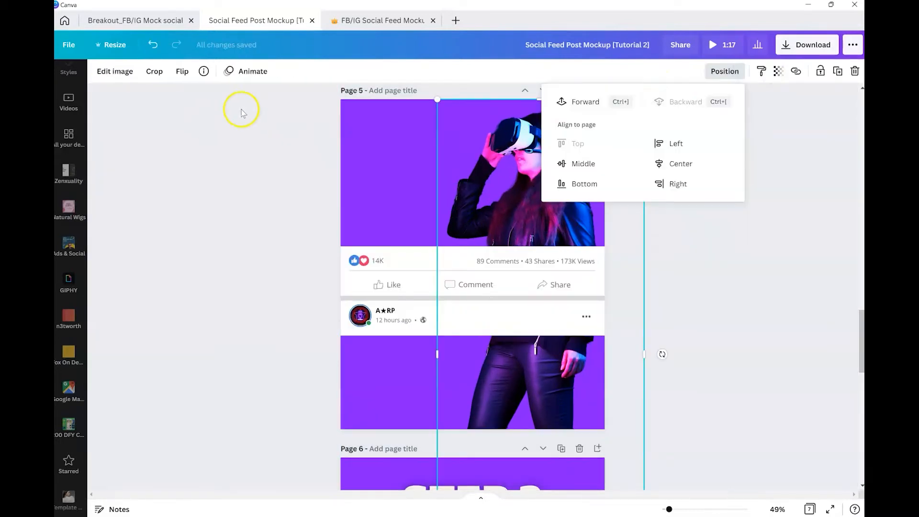
click(124, 75)
scroll(193, 394, down, 4)
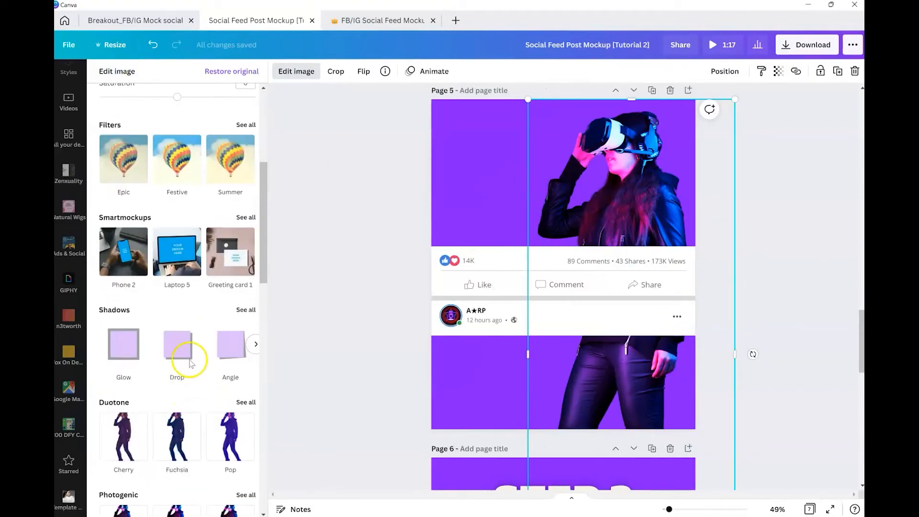
click(177, 342)
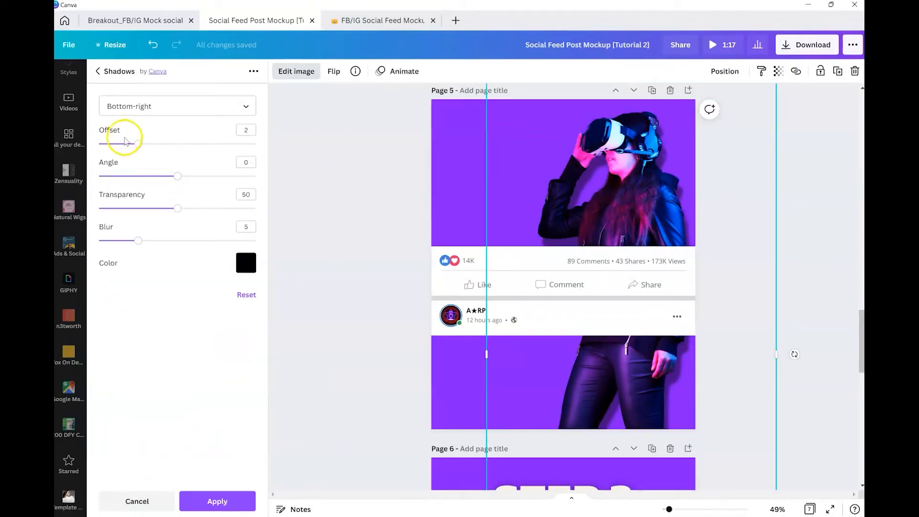
drag(139, 144, 166, 152)
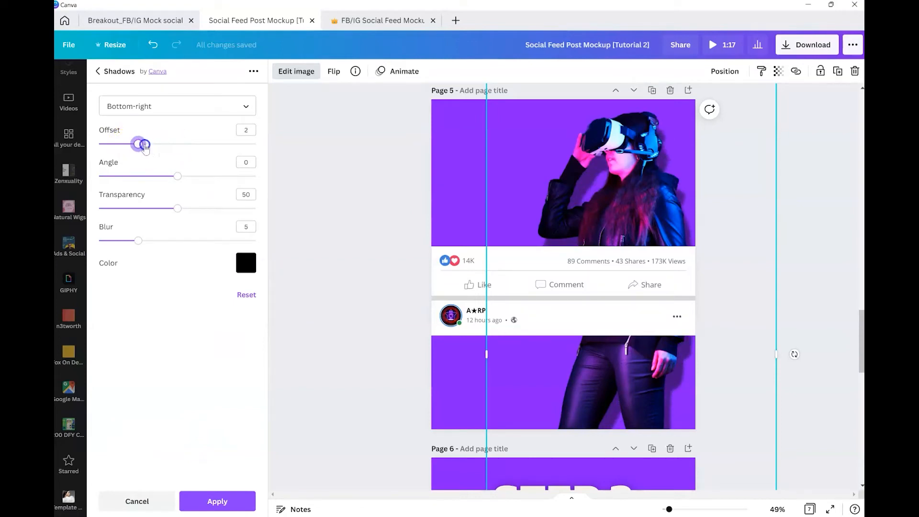
click(690, 287)
Step: Read the Step 3 instruction page about adding an element above the mockup
scroll(615, 322, down, 3)
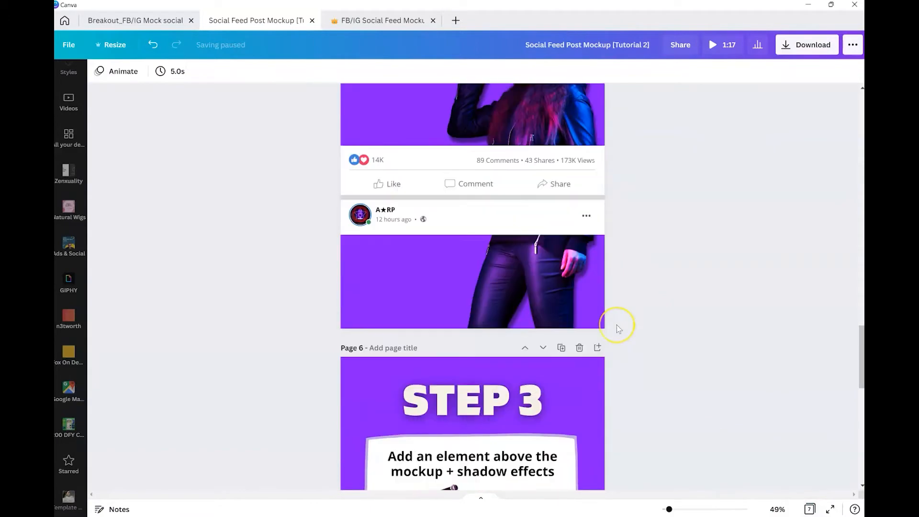
scroll(618, 326, up, 3)
scroll(619, 328, down, 5)
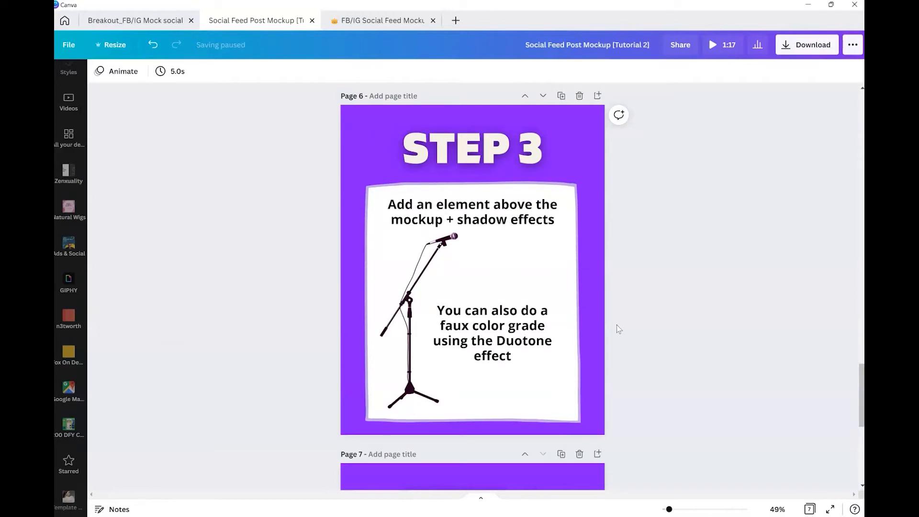
scroll(617, 328, up, 5)
Step: Move the model mockup page down so it sits after the Step 3 page
click(576, 281)
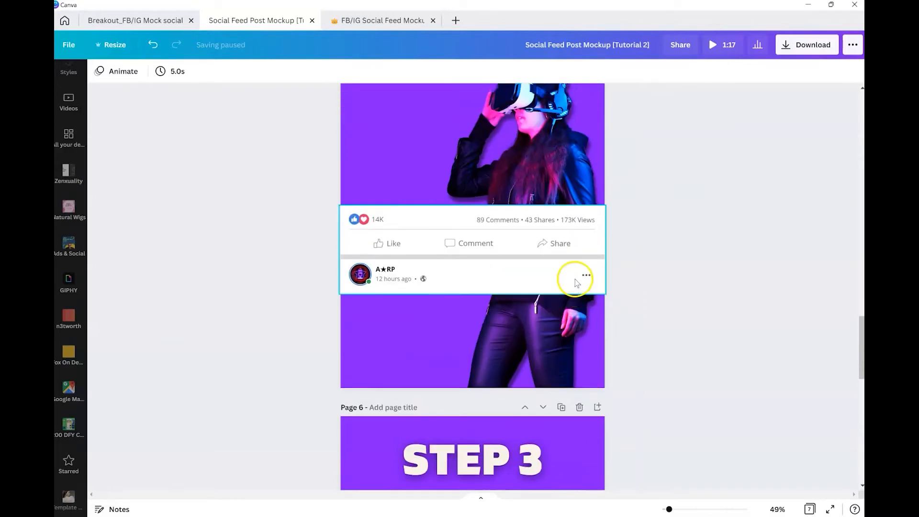
scroll(576, 282, up, 3)
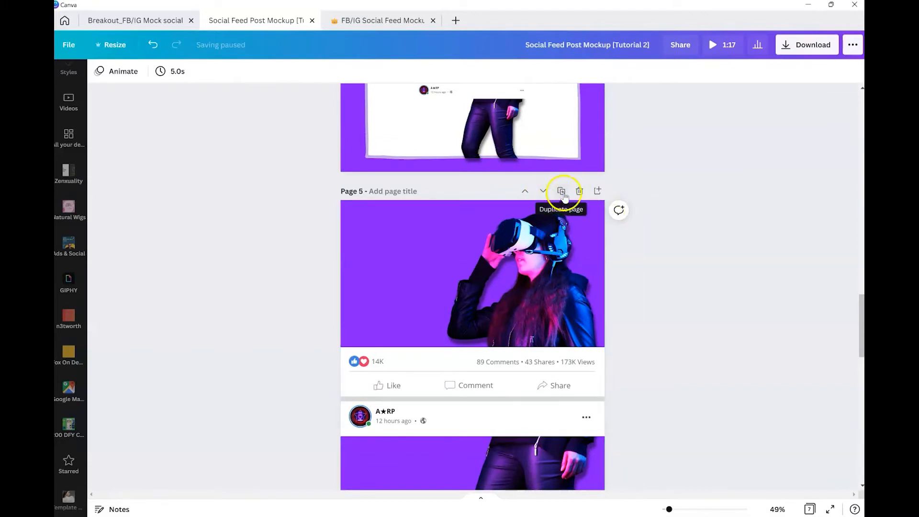
click(543, 191)
scroll(539, 215, up, 5)
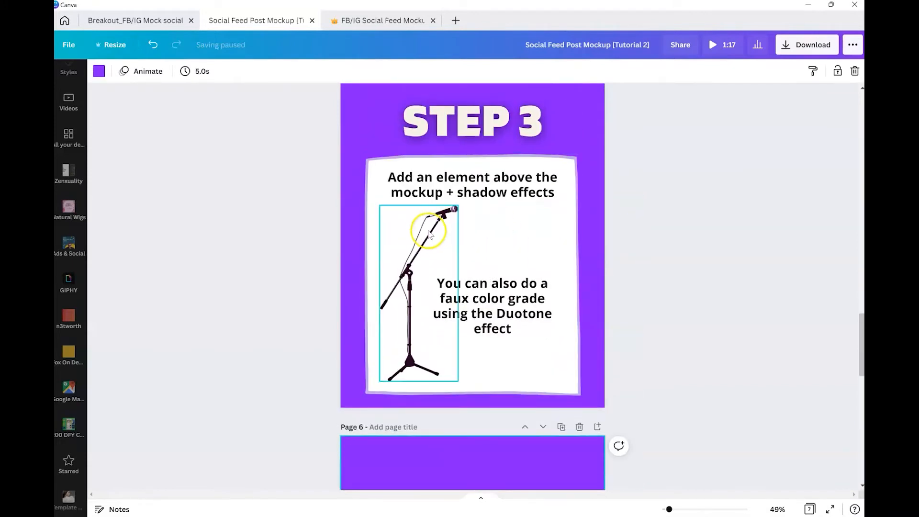
Step: Copy the microphone stand from the Step 3 illustration and paste it onto the model mockup page
click(429, 234)
scroll(428, 237, down, 5)
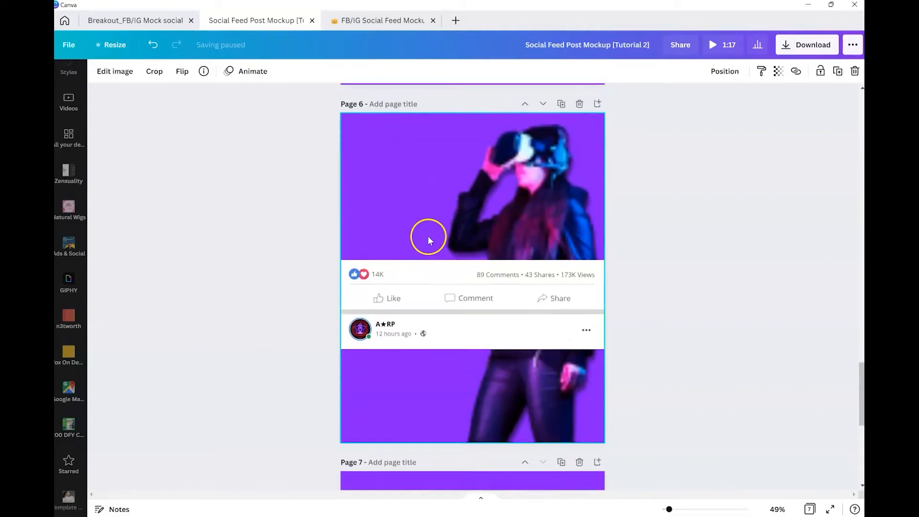
scroll(429, 240, down, 1)
click(415, 196)
key(ctrl+v)
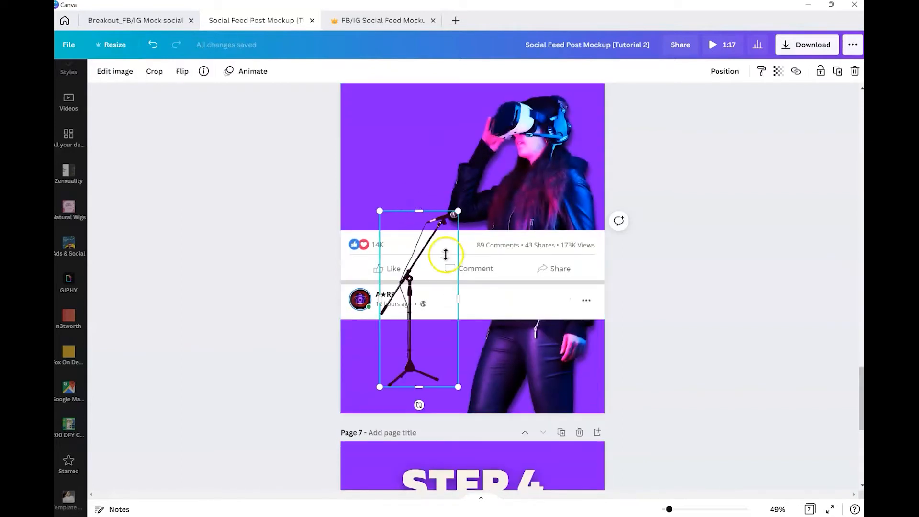
Step: Enlarge the microphone stand and position it so the mic sits at the model's mouth
drag(457, 211, 643, 71)
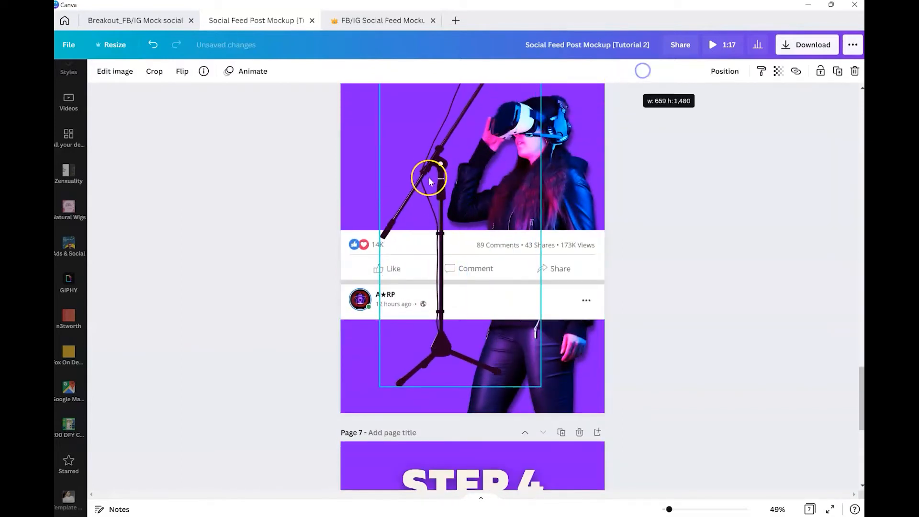
drag(429, 178, 401, 297)
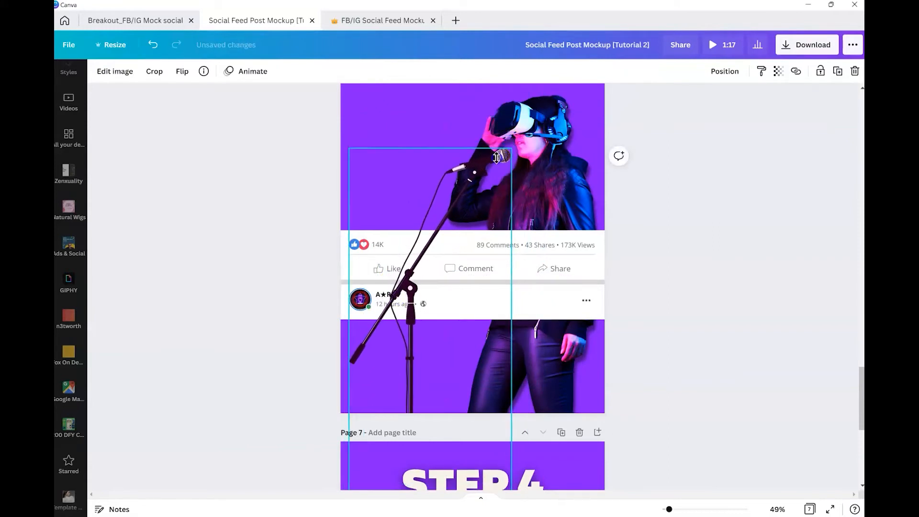
drag(497, 157, 496, 159)
drag(438, 260, 447, 240)
scroll(691, 248, up, 1)
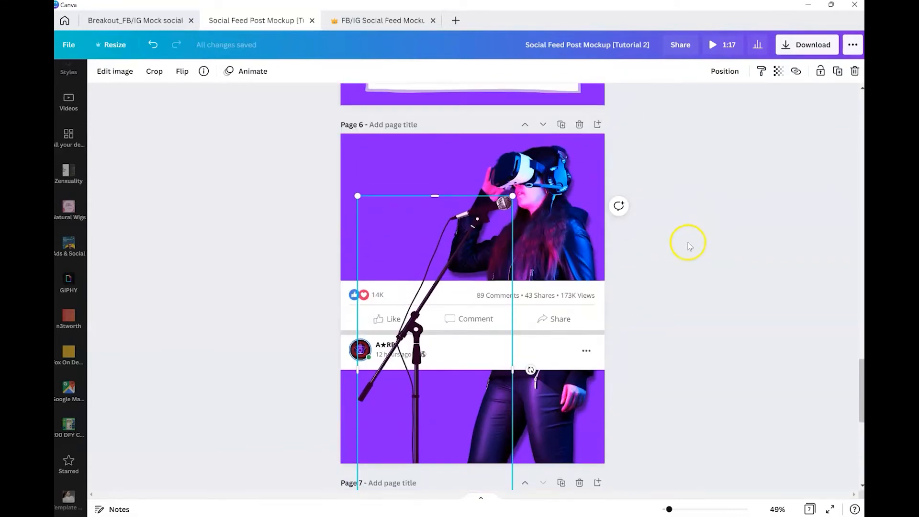
Step: Compare the placed microphone stand on the model page with the Step 3 illustration
scroll(688, 245, up, 4)
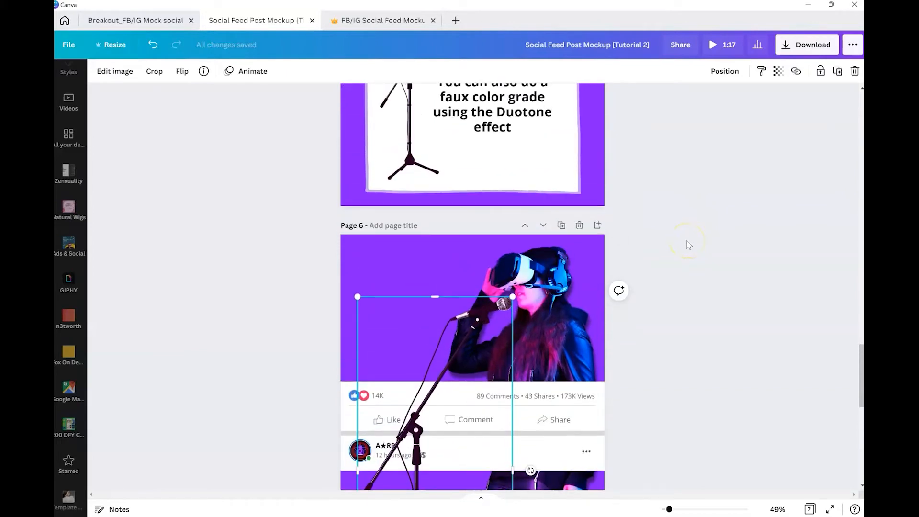
scroll(688, 245, up, 1)
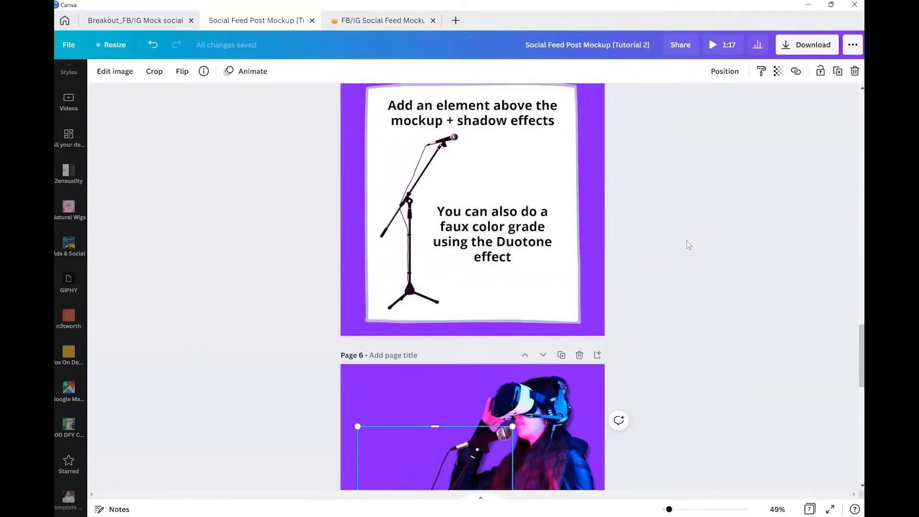
scroll(597, 235, down, 3)
scroll(598, 234, down, 2)
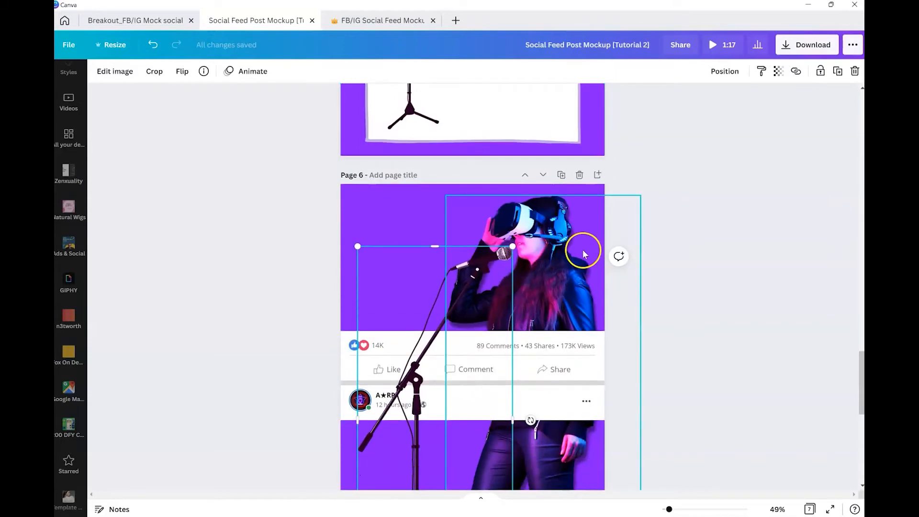
scroll(561, 263, down, 1)
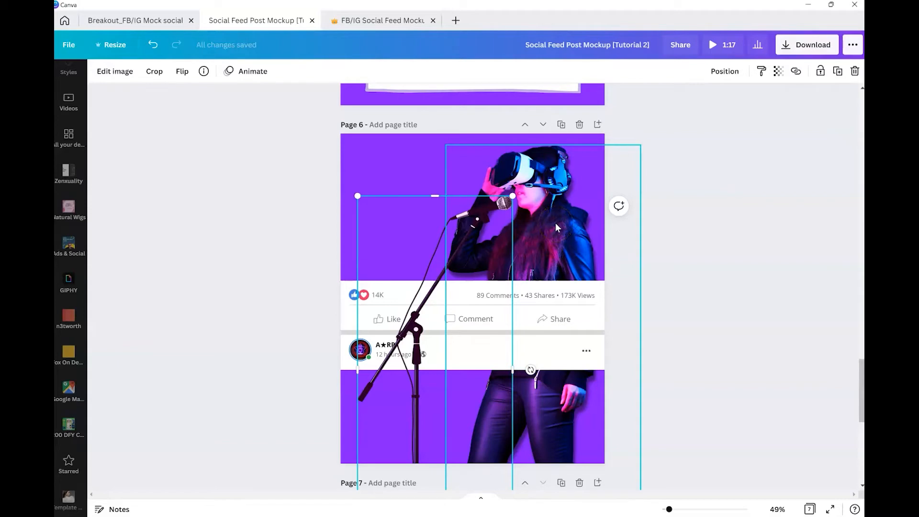
scroll(556, 223, up, 1)
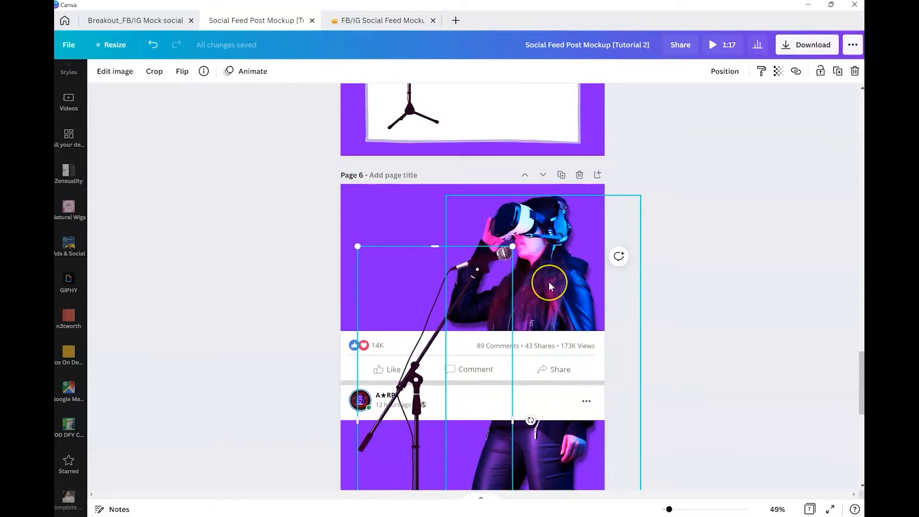
scroll(549, 282, up, 2)
scroll(522, 306, down, 2)
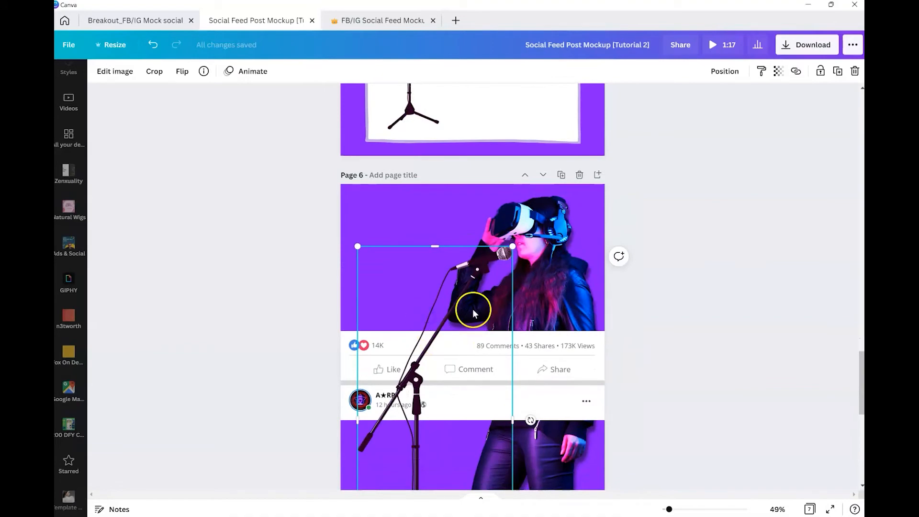
scroll(473, 311, up, 3)
scroll(500, 255, down, 3)
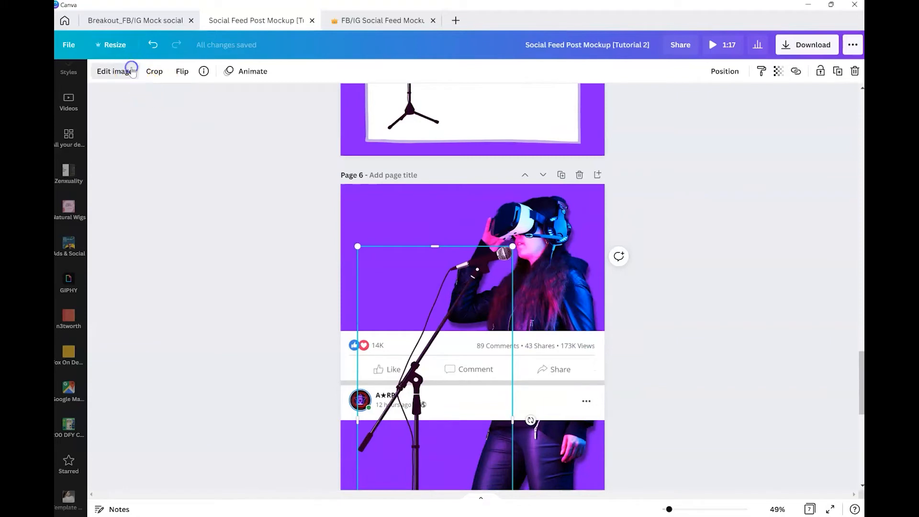
Step: Apply the Pop duotone effect to the microphone stand with intensity reduced to 0.8
click(117, 71)
scroll(245, 412, down, 3)
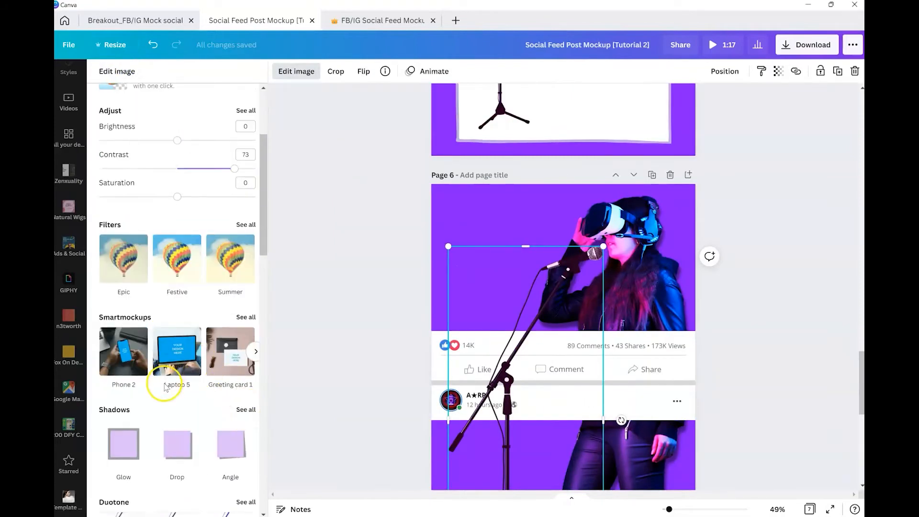
scroll(164, 387, down, 6)
scroll(165, 390, down, 1)
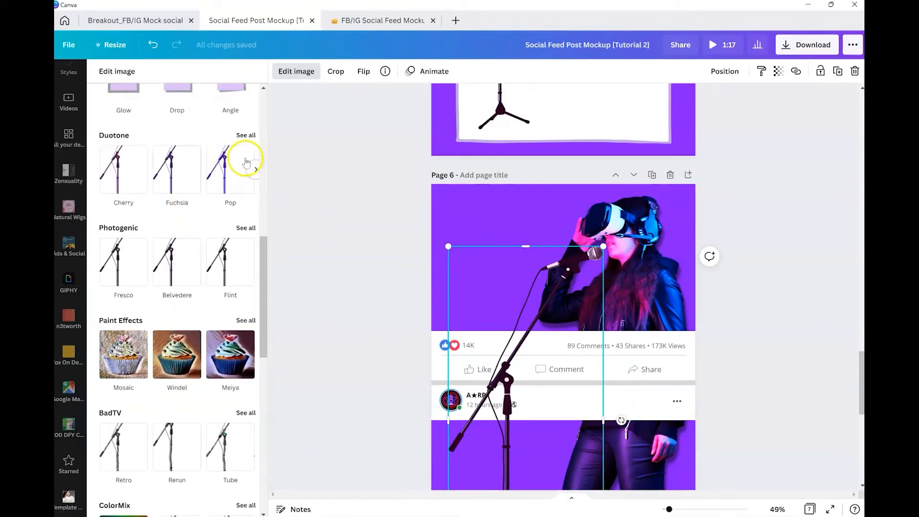
click(244, 135)
click(206, 168)
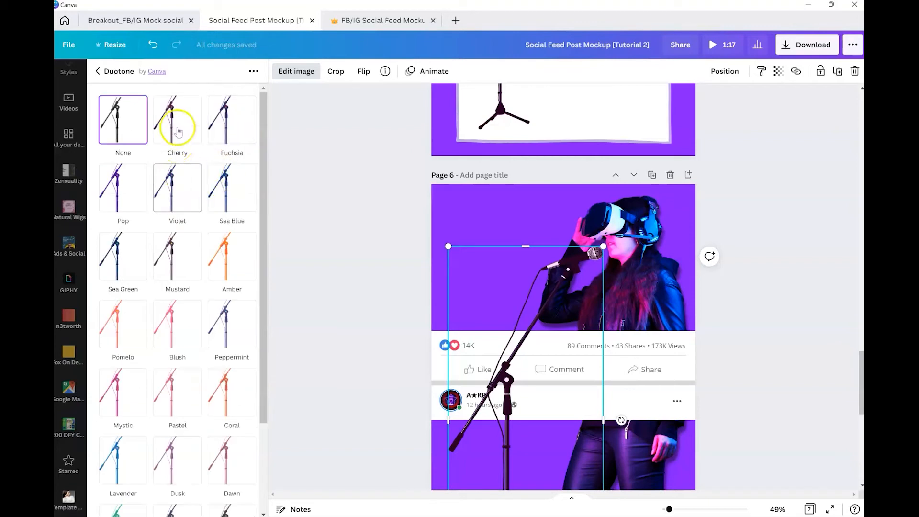
click(229, 130)
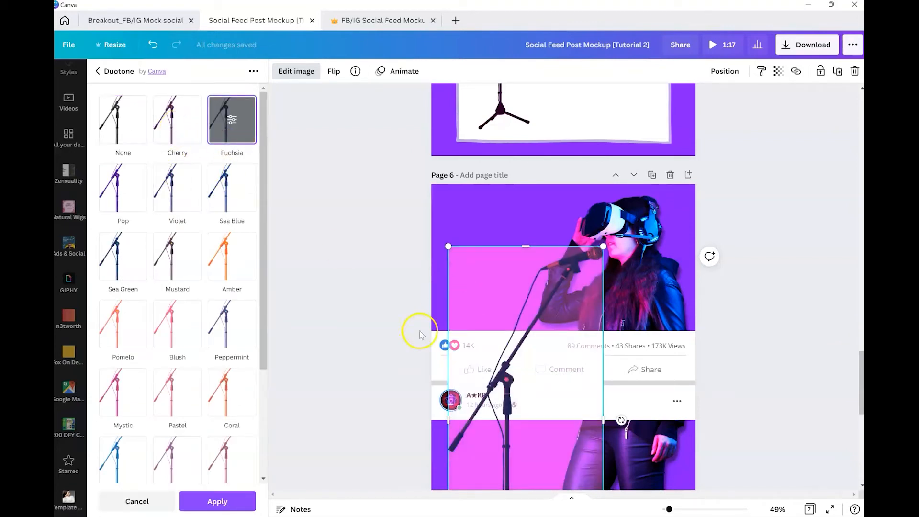
scroll(548, 346, down, 1)
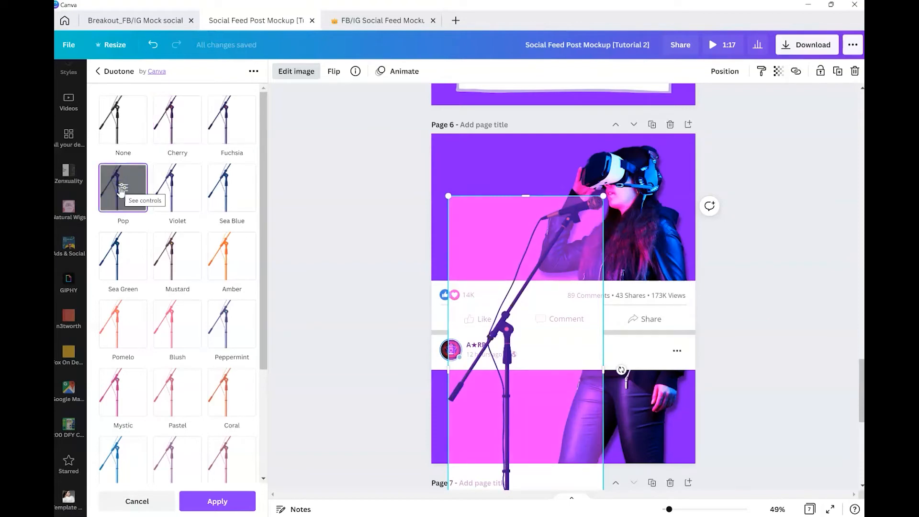
click(122, 188)
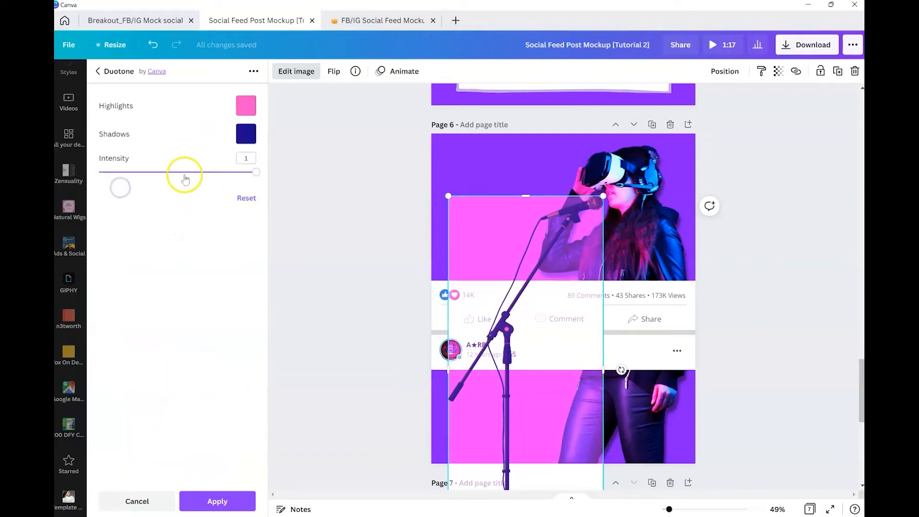
drag(256, 172, 224, 173)
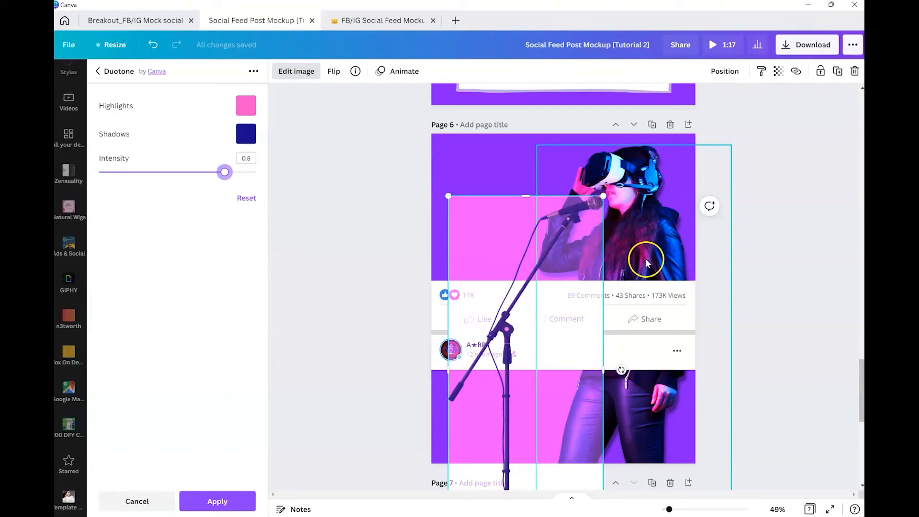
click(232, 499)
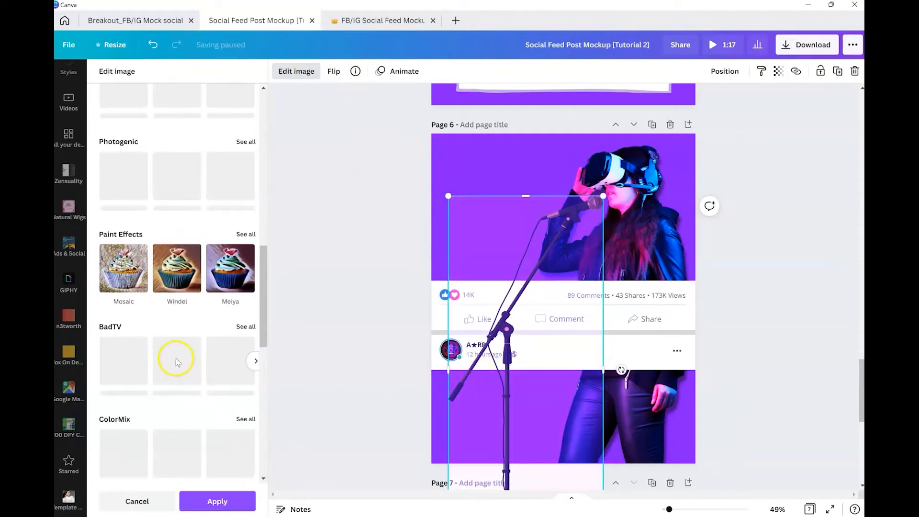
Step: Adjust the microphone stand: brightness 6, contrast 18, saturation -19, clarity 85, highlights 58, shadows -25
scroll(177, 381, up, 5)
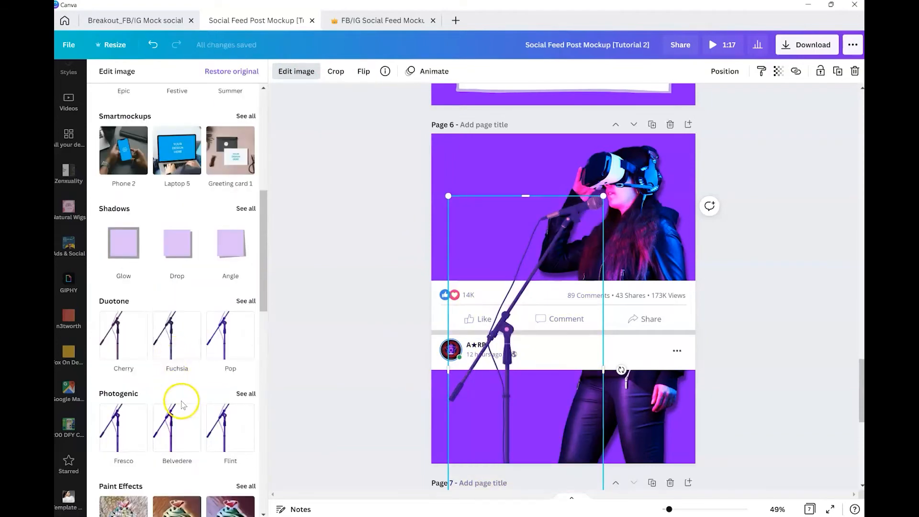
scroll(211, 338, up, 6)
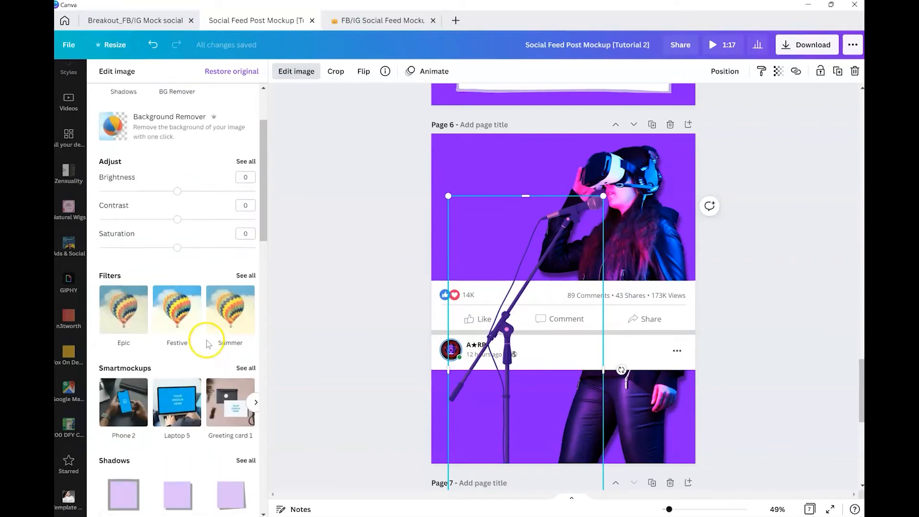
click(245, 214)
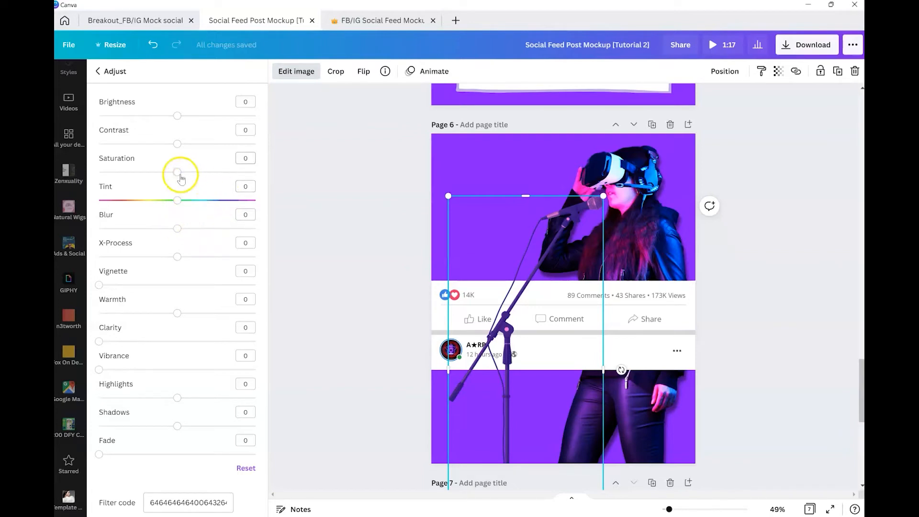
mouse_move(178, 144)
mouse_down()
mouse_move(154, 143)
mouse_move(193, 147)
mouse_up()
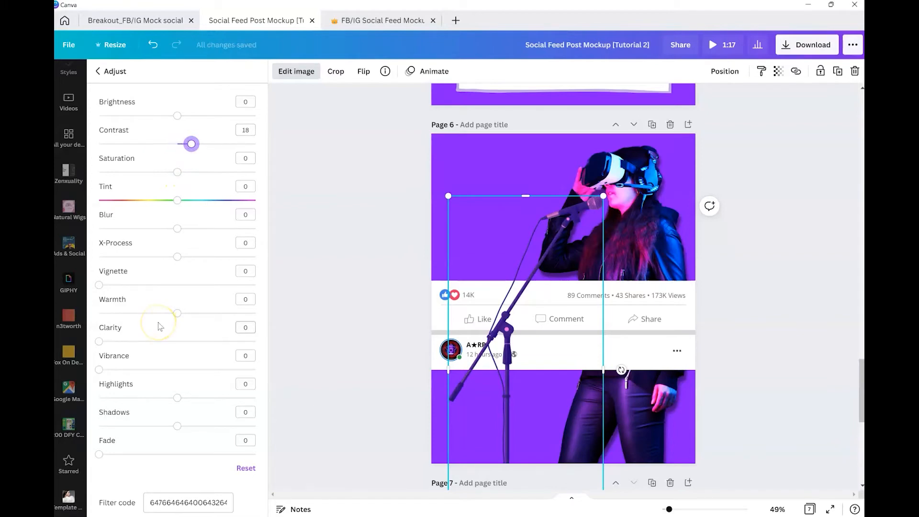
drag(162, 341, 232, 341)
drag(177, 172, 162, 172)
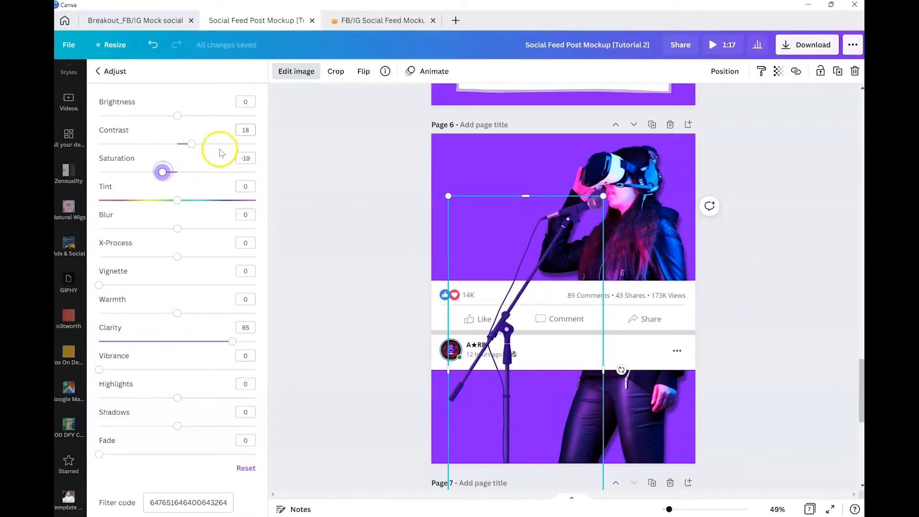
click(182, 115)
drag(177, 398, 223, 398)
drag(176, 426, 158, 426)
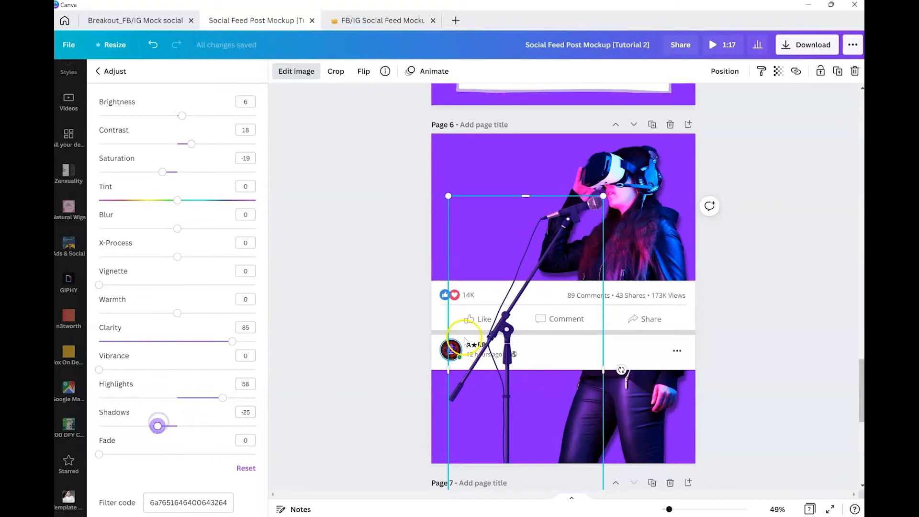
click(761, 245)
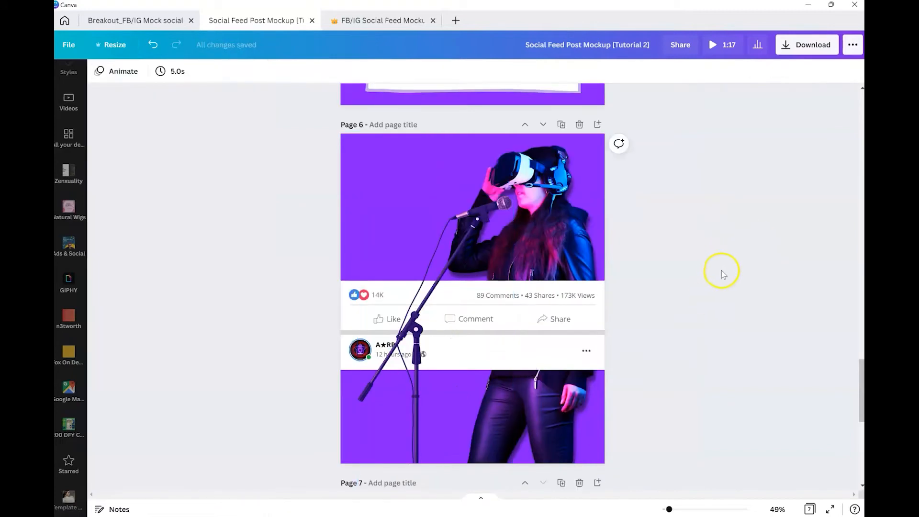
Step: Add a Drop shadow effect to the microphone stand
click(417, 196)
click(115, 71)
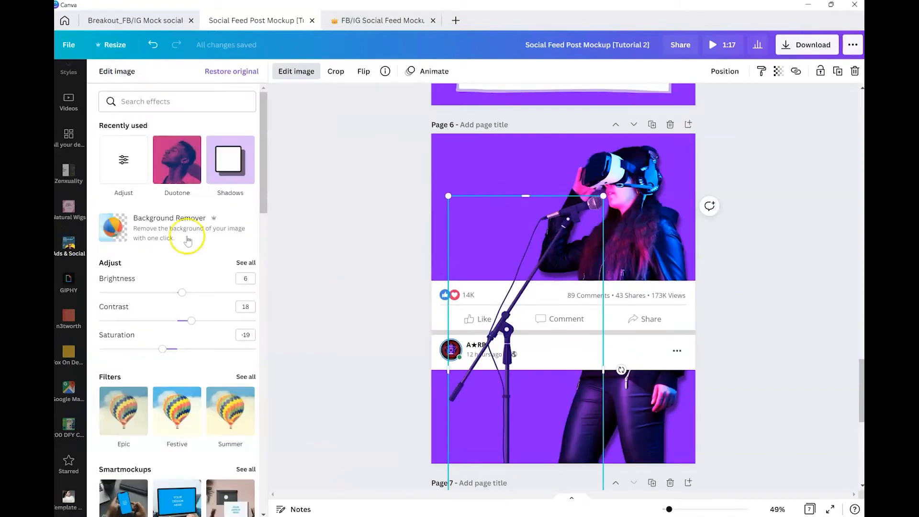
scroll(172, 287, down, 7)
click(175, 227)
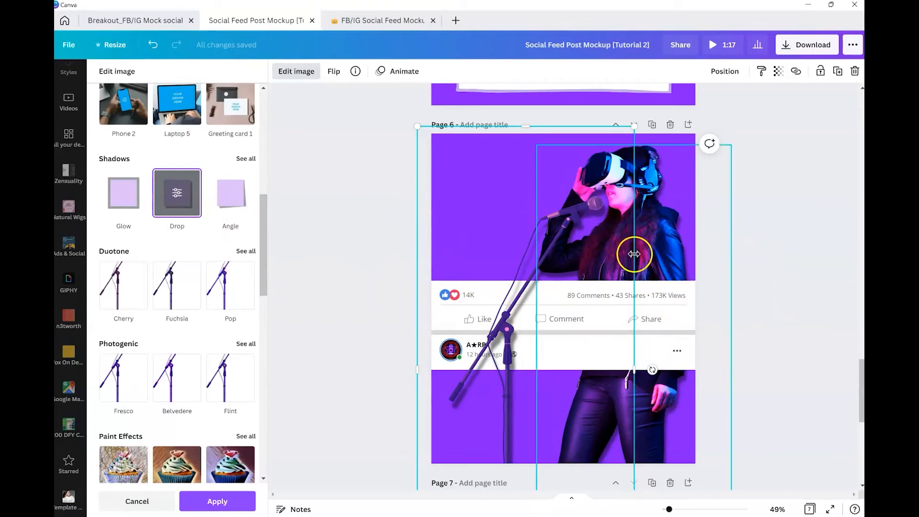
click(758, 237)
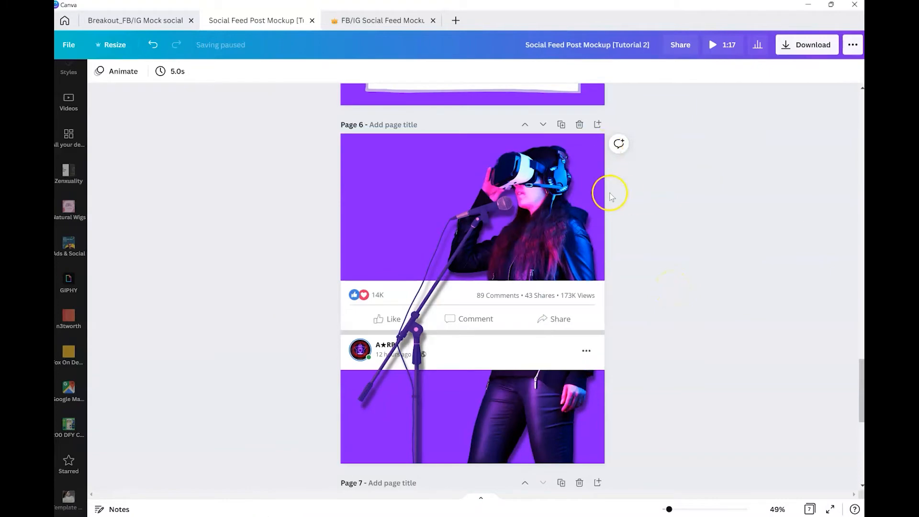
Step: Move the model mockup page down so it follows the Step 4 page
scroll(622, 220, down, 4)
scroll(669, 287, down, 3)
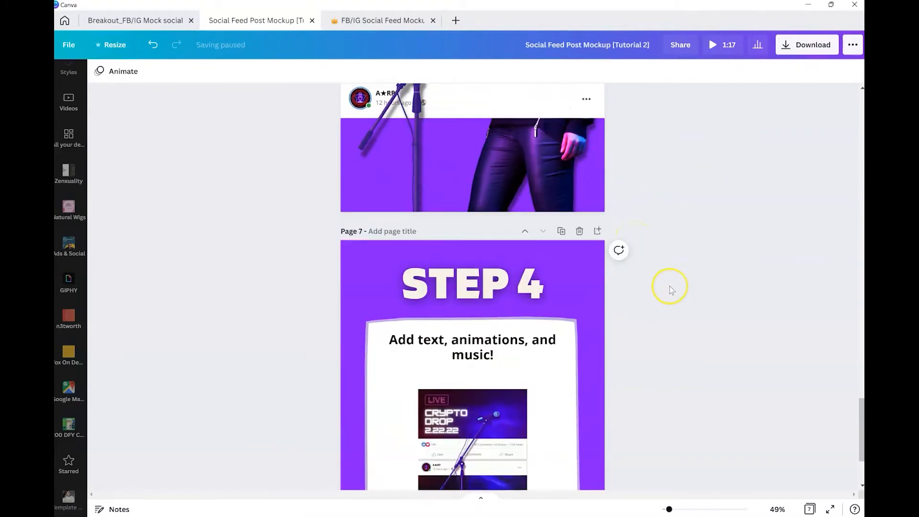
scroll(670, 288, up, 4)
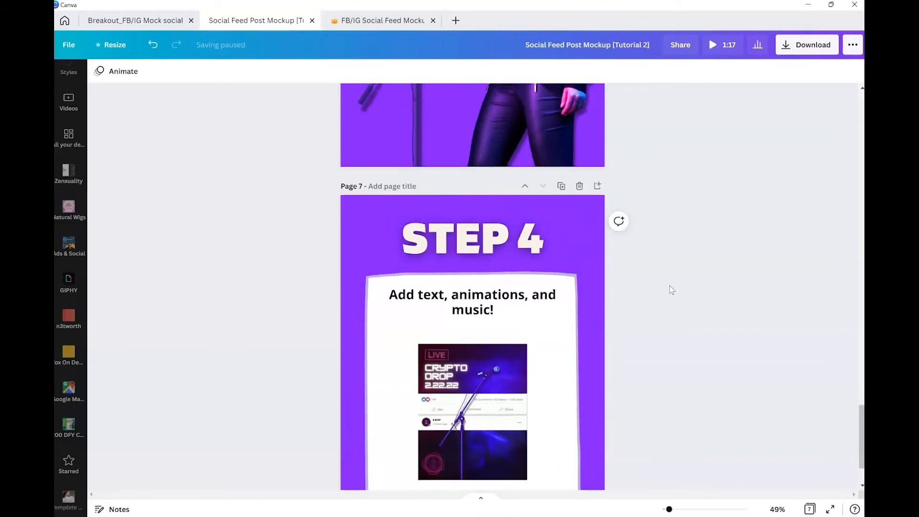
click(668, 273)
scroll(669, 271, up, 3)
scroll(665, 267, up, 2)
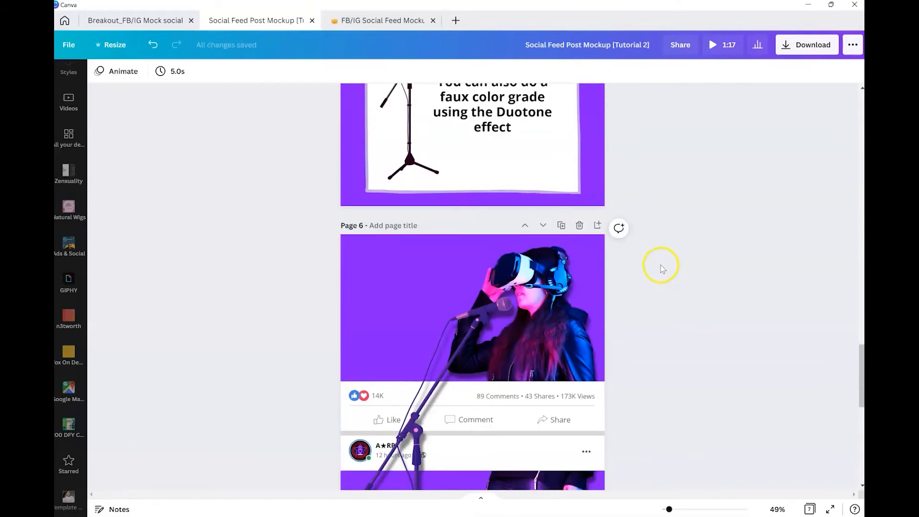
click(542, 225)
scroll(544, 268, down, 2)
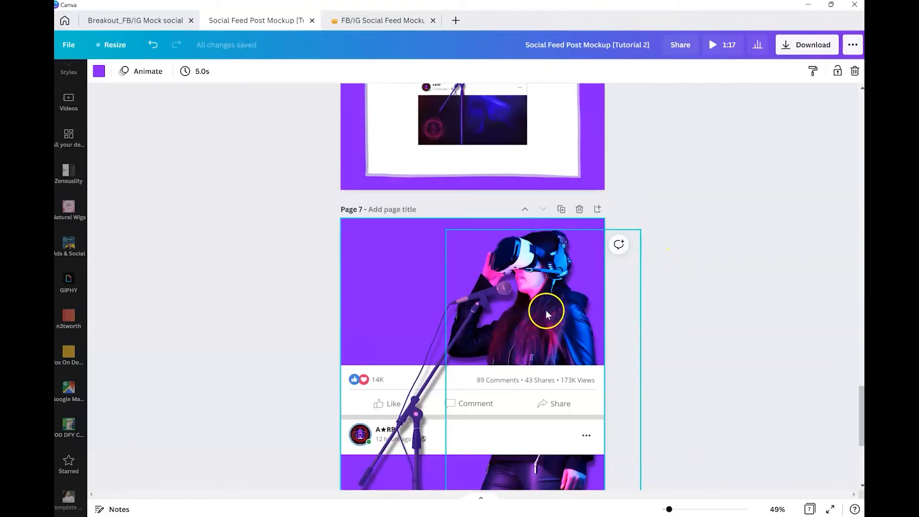
scroll(608, 256, up, 7)
scroll(609, 256, up, 10)
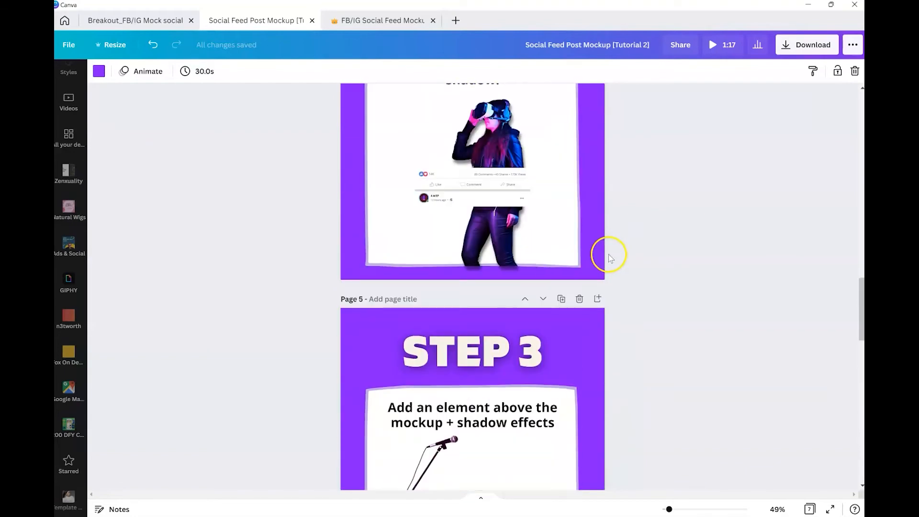
Step: Copy the LIVE neon sign, glow round border and smoke elements from page 2 onto the model mockup page
click(811, 510)
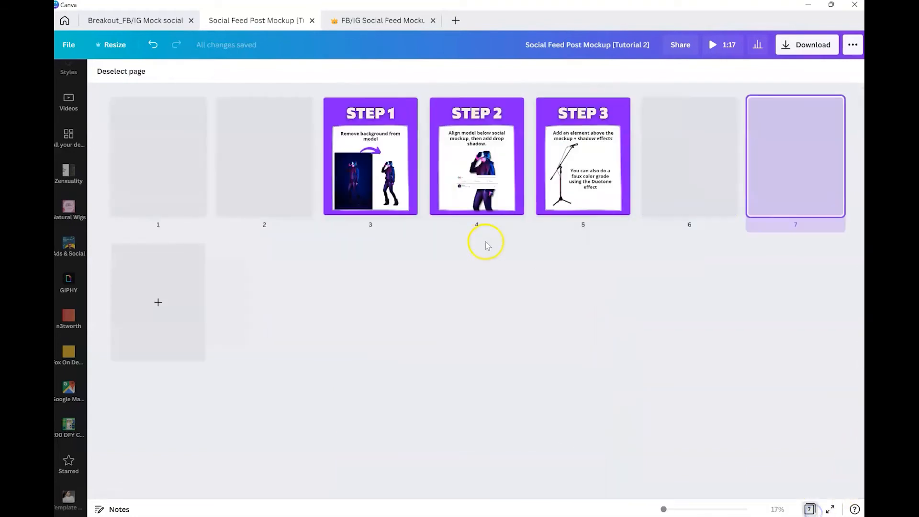
double_click(287, 182)
scroll(495, 225, down, 2)
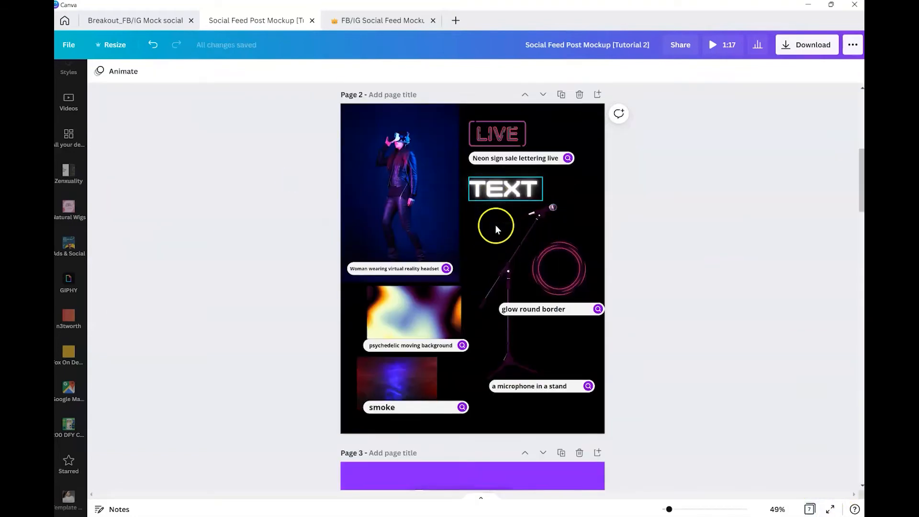
click(559, 175)
scroll(446, 217, up, 1)
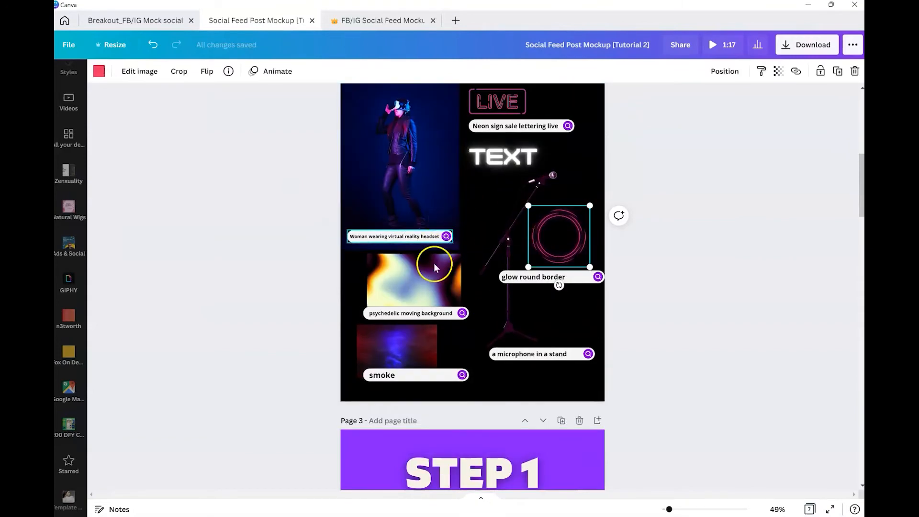
click(416, 342)
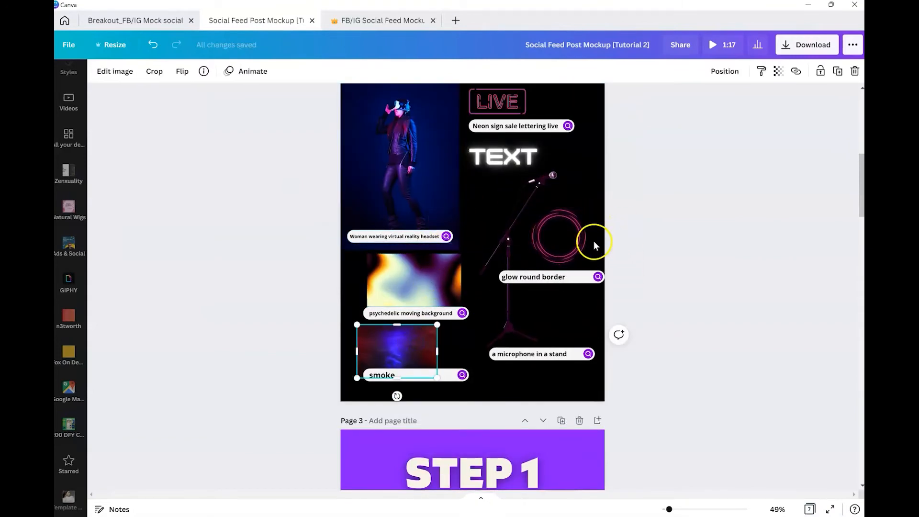
shift+click(582, 220)
shift+click(501, 109)
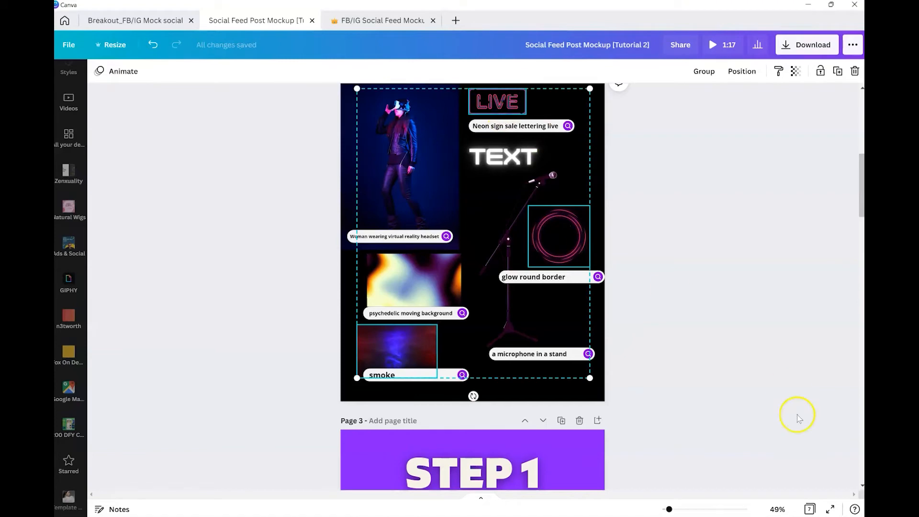
click(809, 509)
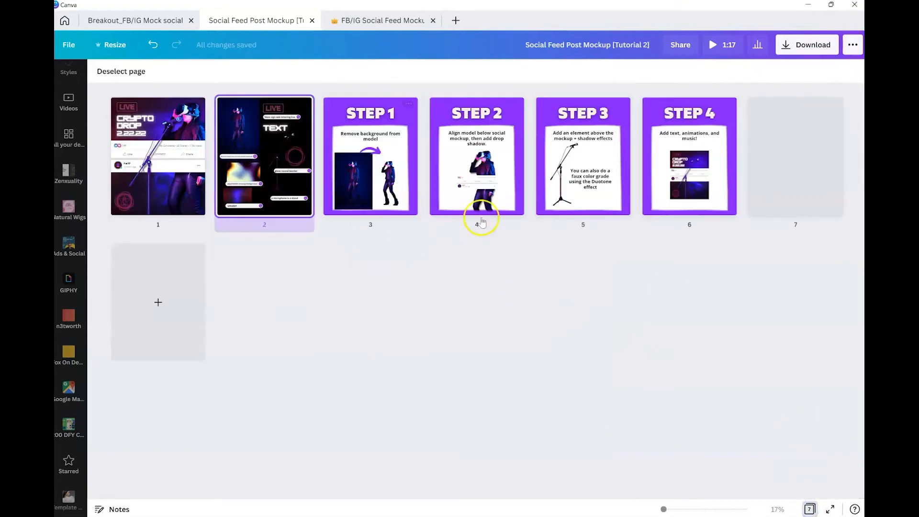
mouse_move(745, 157)
double_click(767, 120)
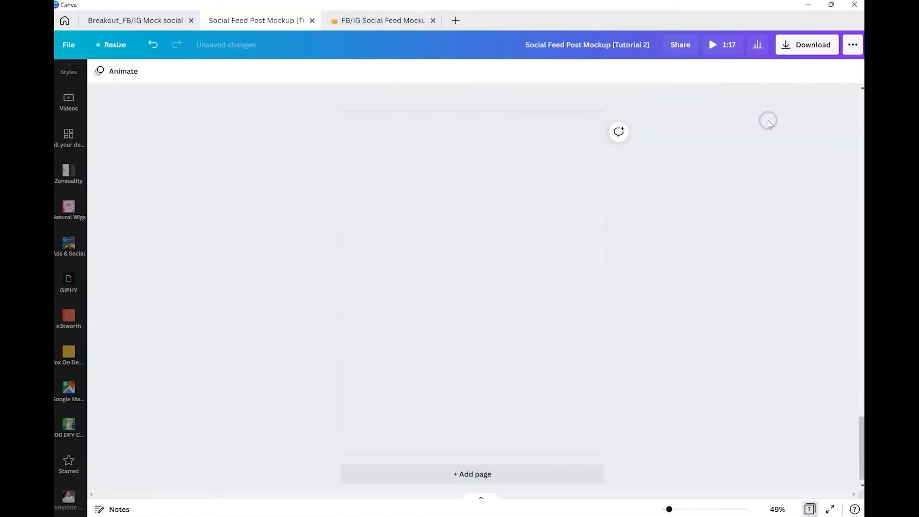
key(ctrl+v)
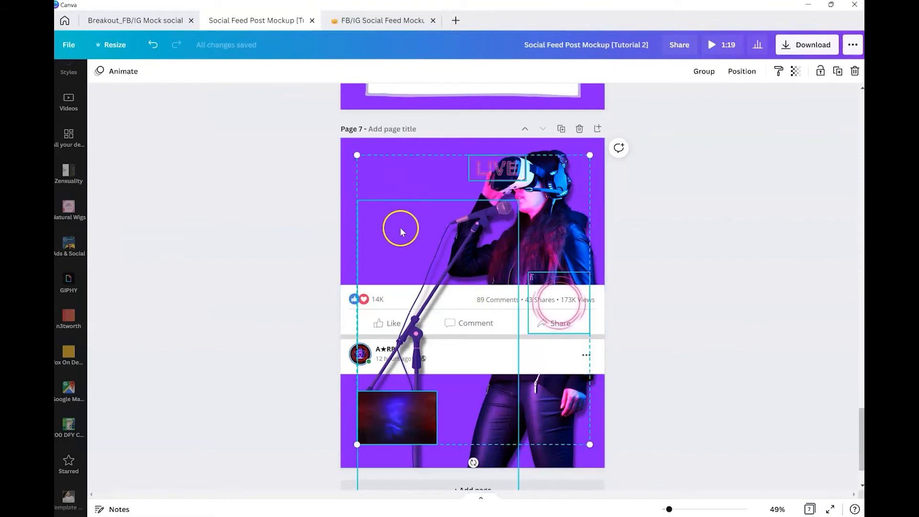
Step: Move the LIVE sign to the page's upper-left corner and make the smoke image the page background
drag(488, 163, 383, 160)
click(400, 421)
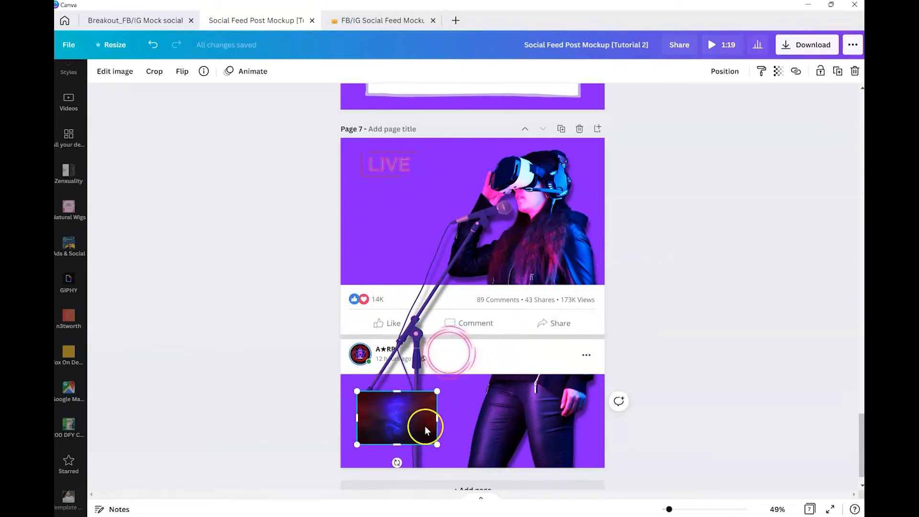
right_click(402, 417)
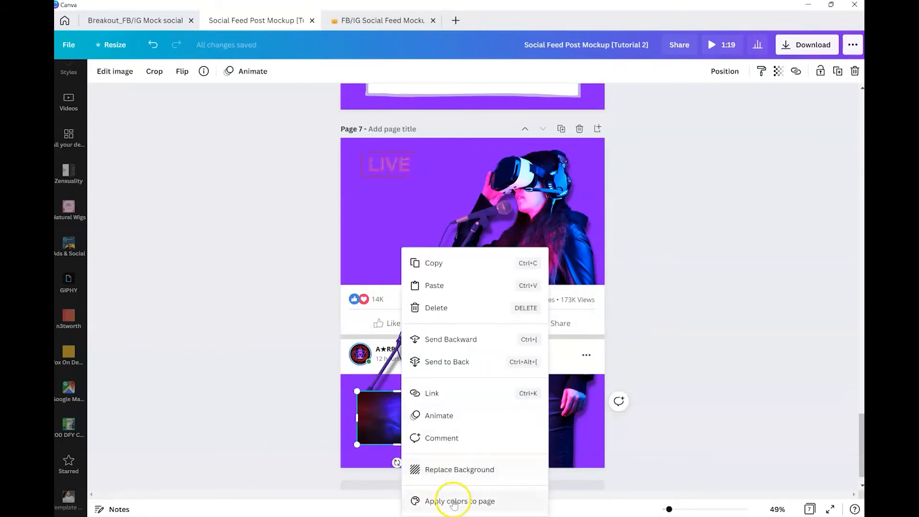
click(457, 468)
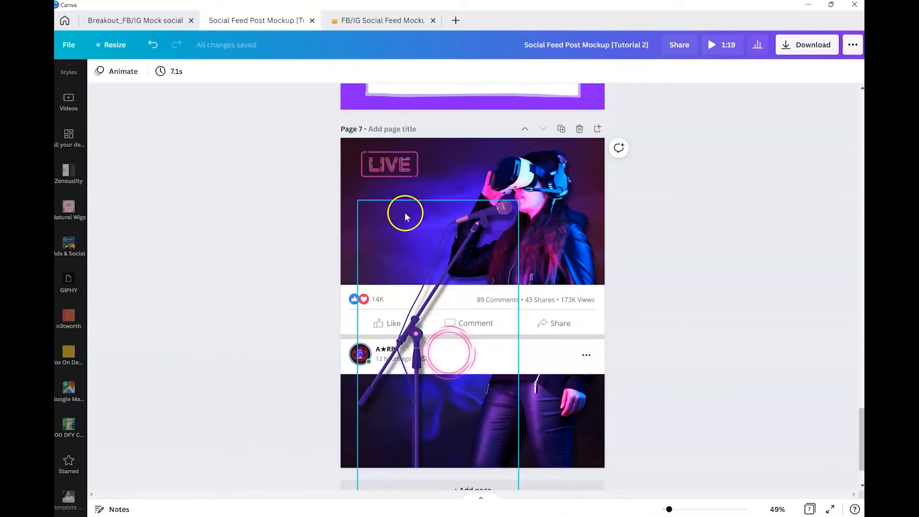
Step: Move the glow round border to the lower-left corner of the model mockup page
click(445, 354)
drag(445, 354, 375, 427)
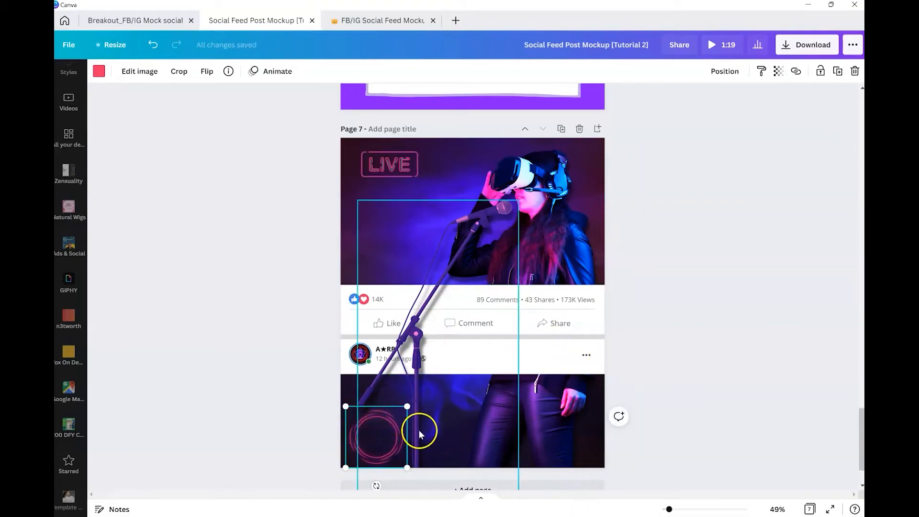
Step: Nudge the LIVE neon sign slightly further into the upper-left corner of the page
drag(386, 165, 377, 164)
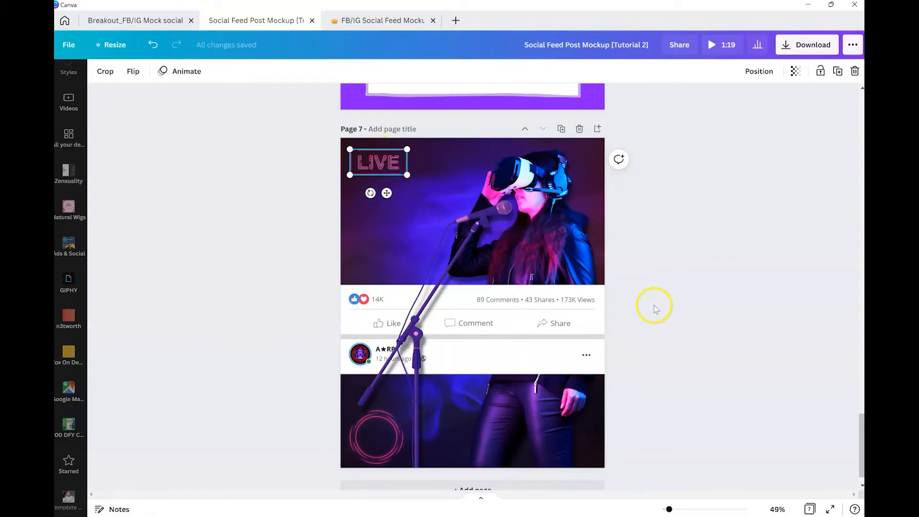
click(659, 292)
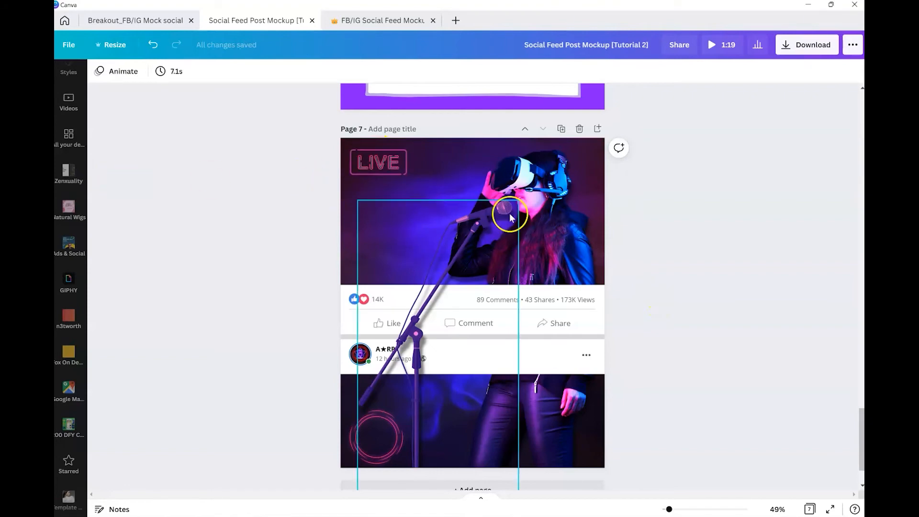
Step: Crop the smoke background to reposition it within the page, then flip it horizontally
click(432, 151)
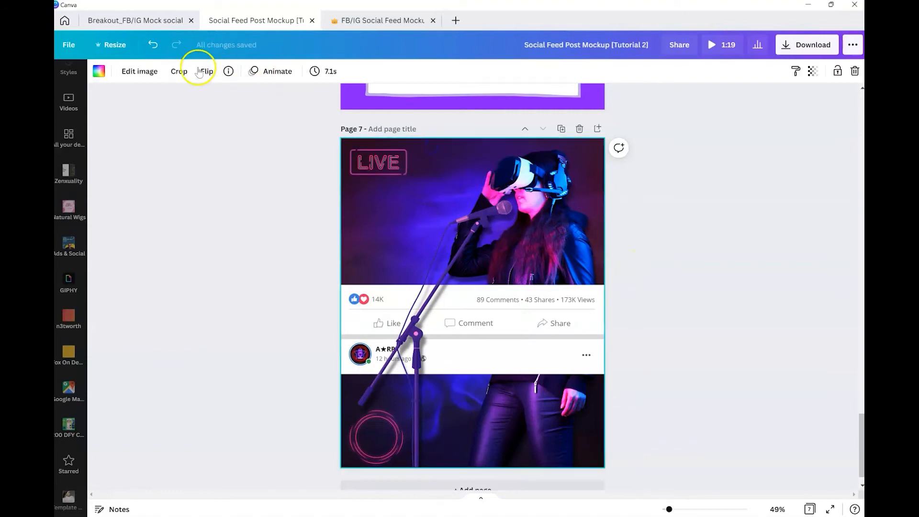
click(181, 71)
drag(410, 211, 319, 203)
click(127, 69)
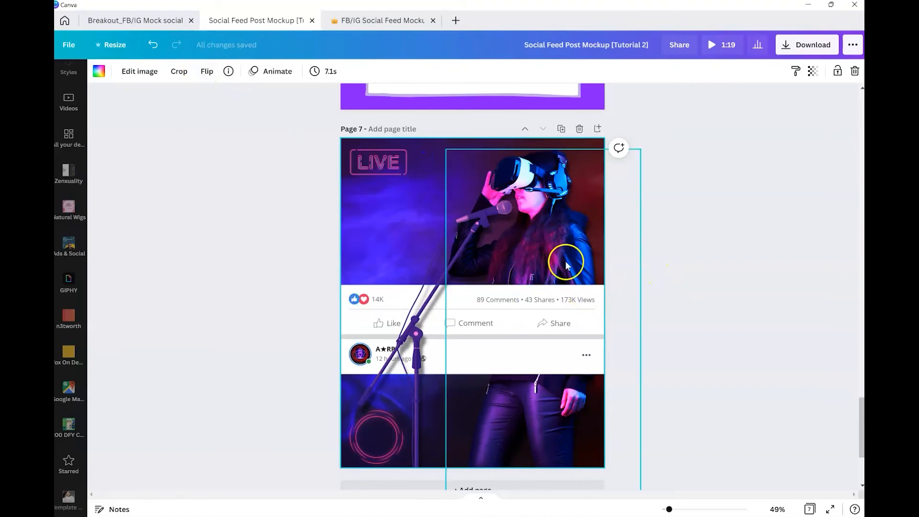
click(207, 71)
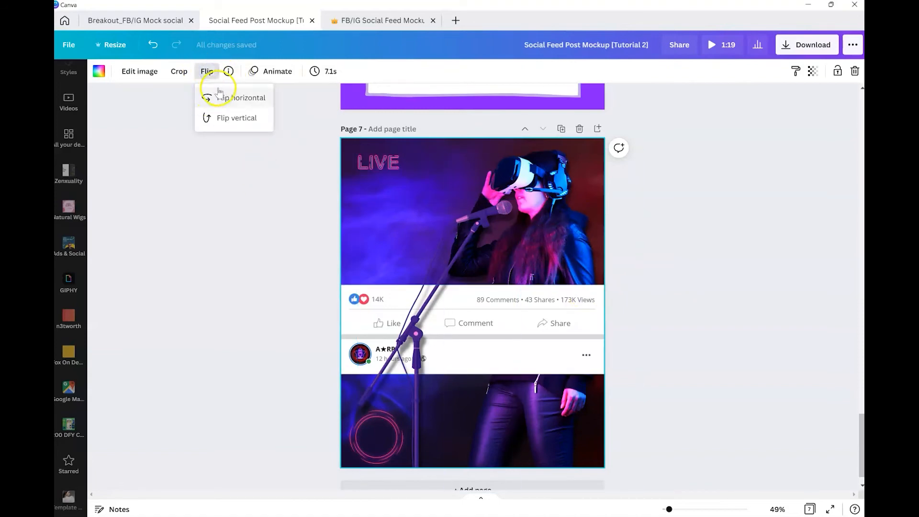
click(208, 97)
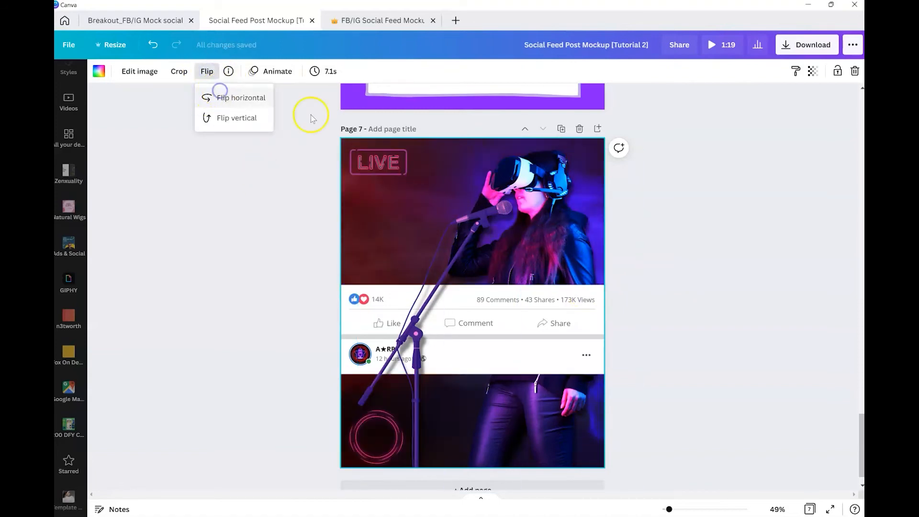
click(439, 151)
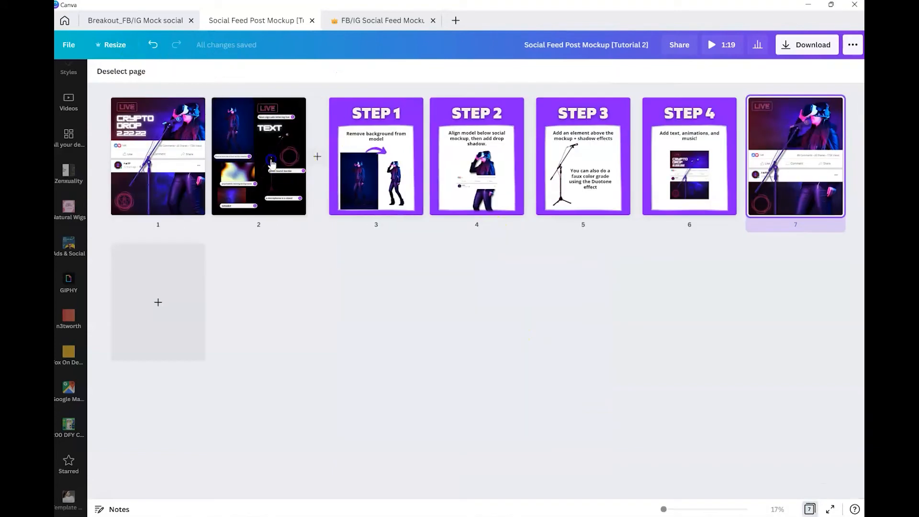
Step: Copy the TEXT element from page 2 onto the model mockup page and place it below the LIVE sign
double_click(272, 160)
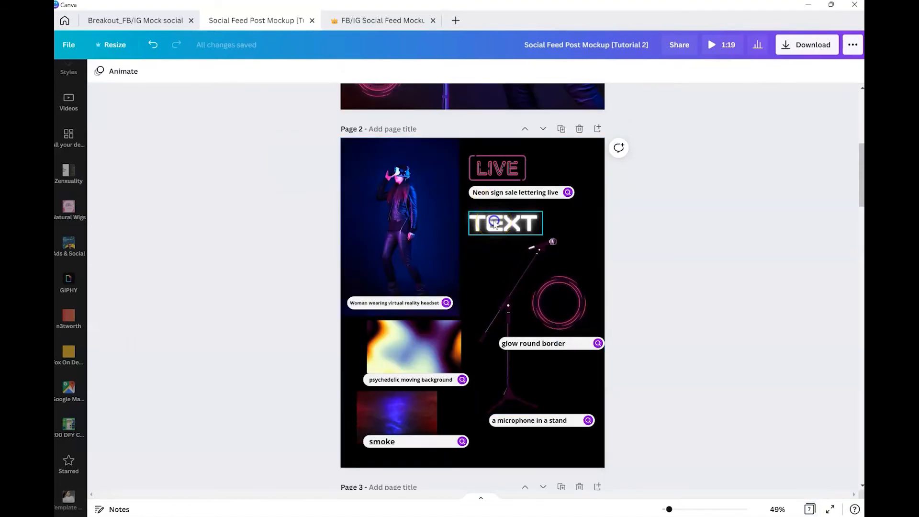
click(495, 225)
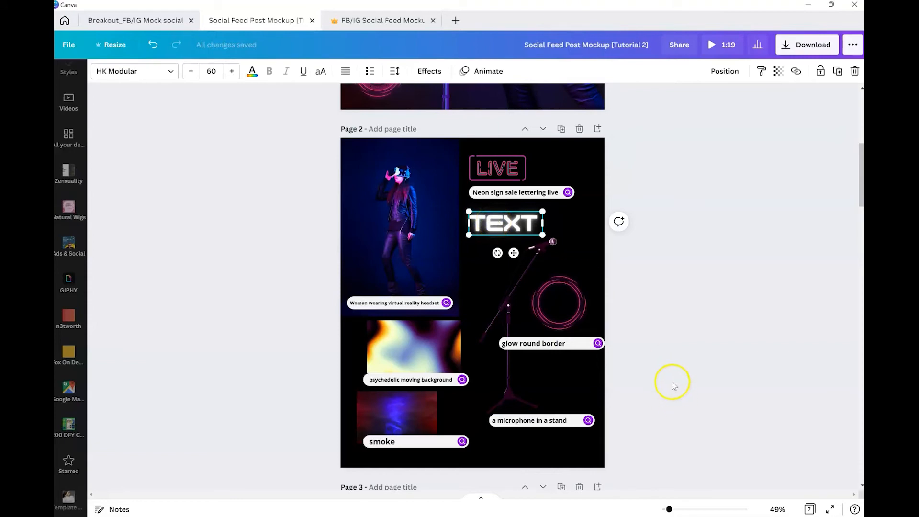
click(810, 509)
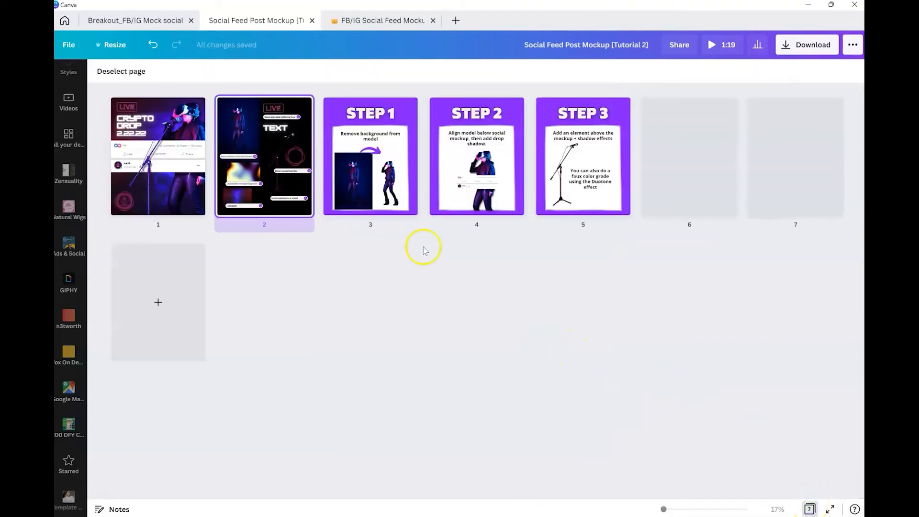
double_click(799, 148)
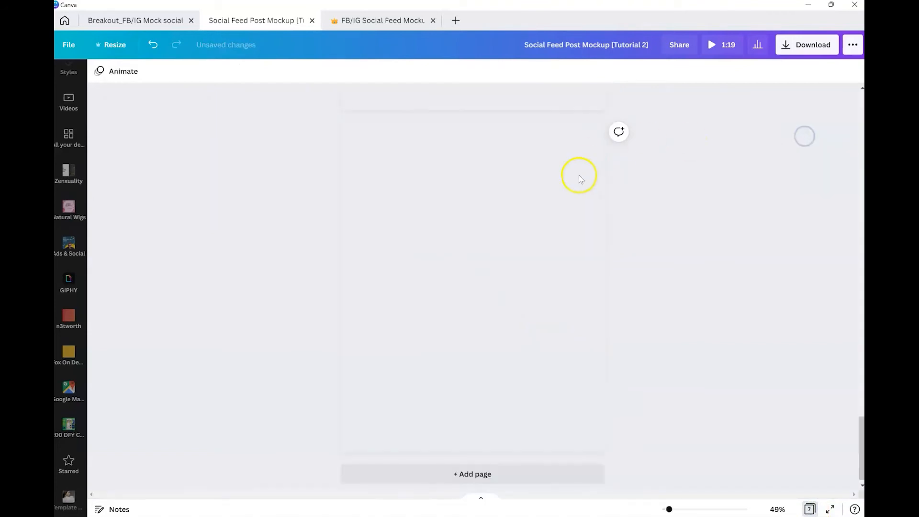
key(ctrl+v)
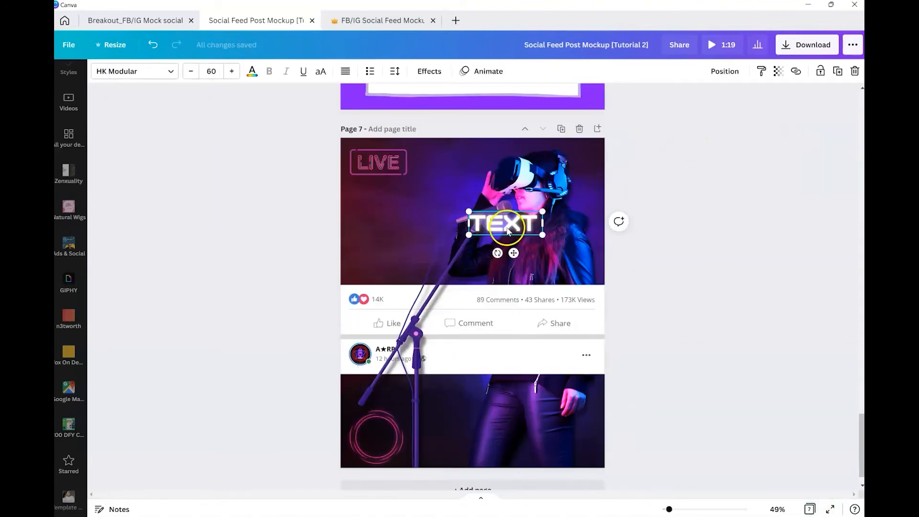
drag(507, 224, 388, 198)
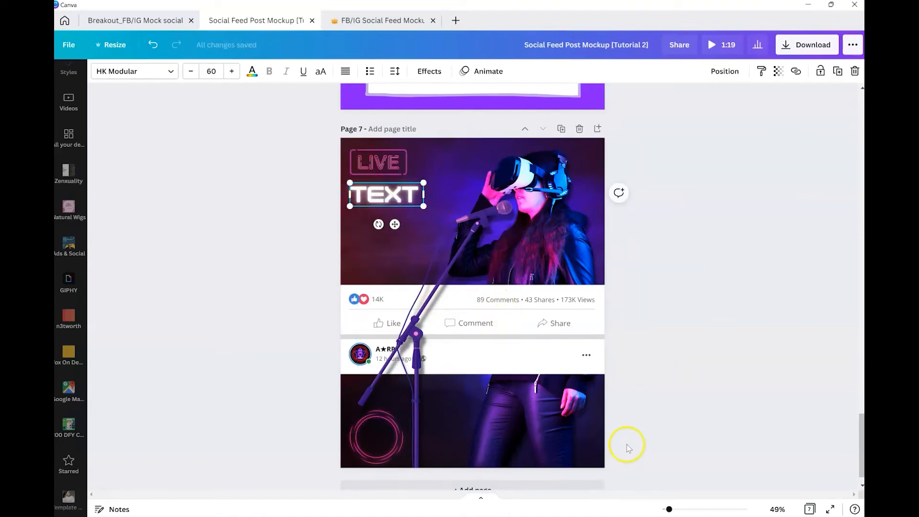
Step: Apply the Tectonic photo animation to the background-removed model image on the mockup page
click(807, 509)
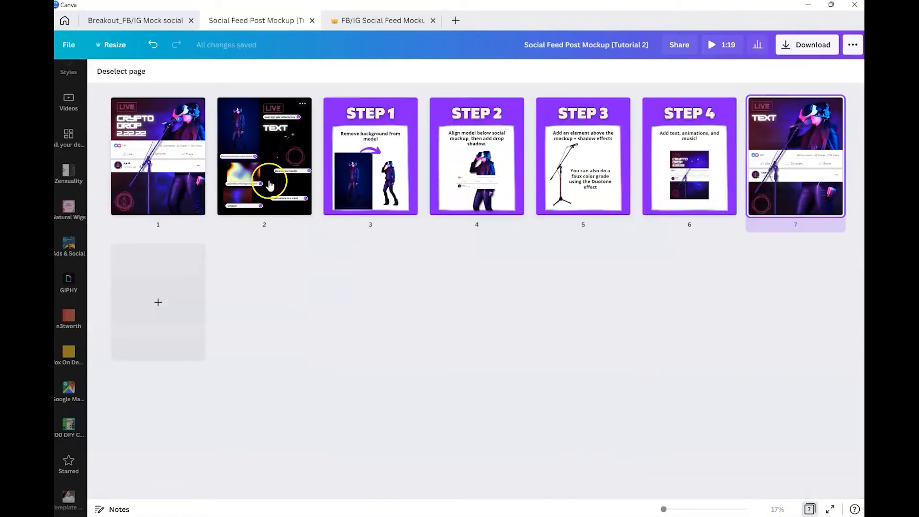
double_click(788, 164)
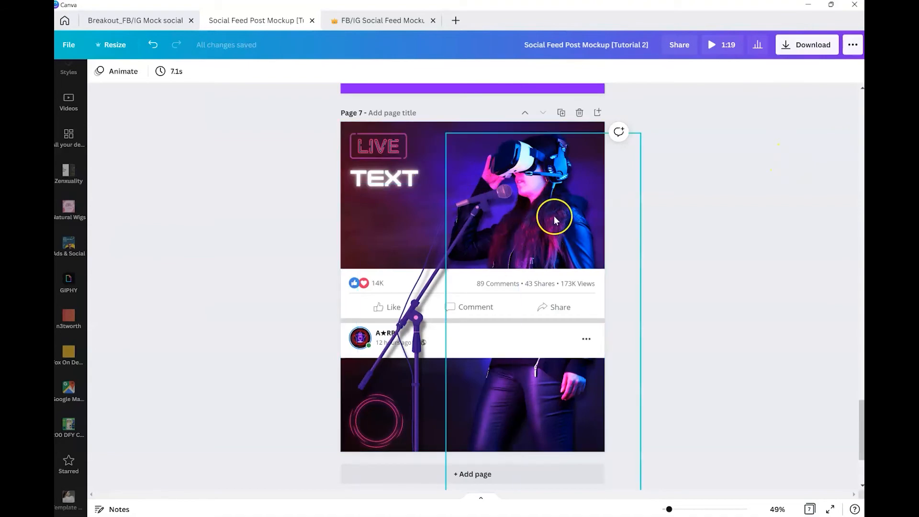
click(562, 191)
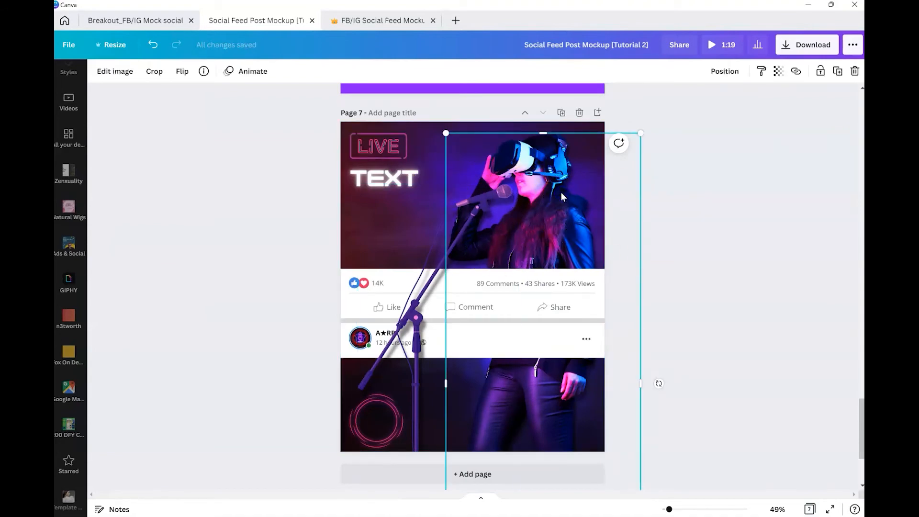
click(253, 72)
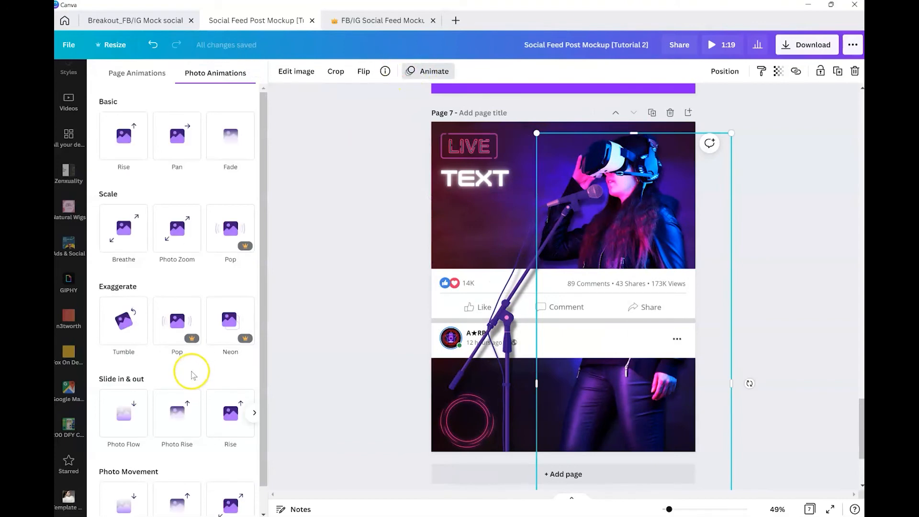
scroll(193, 374, down, 1)
click(200, 468)
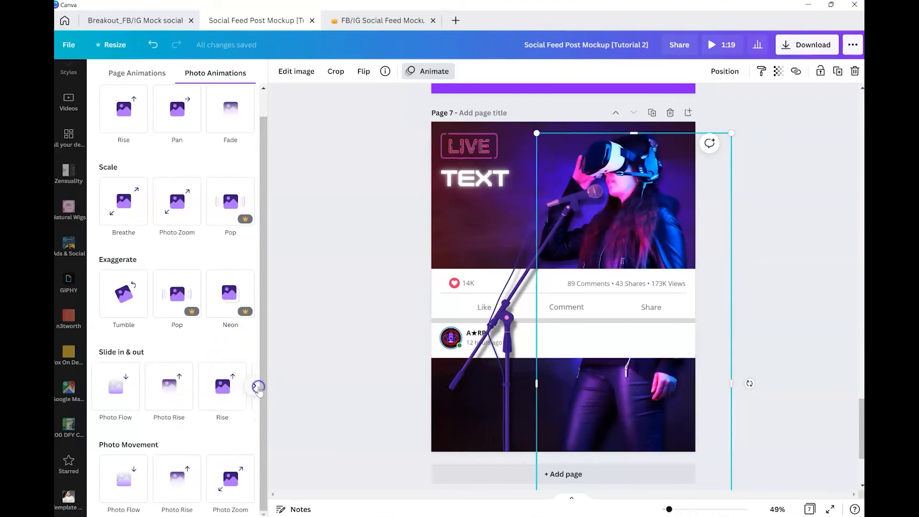
click(254, 386)
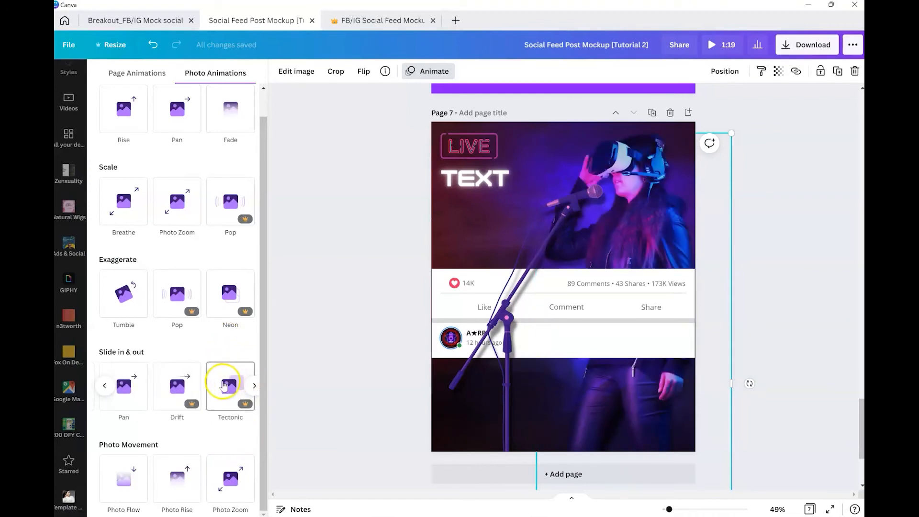
click(224, 386)
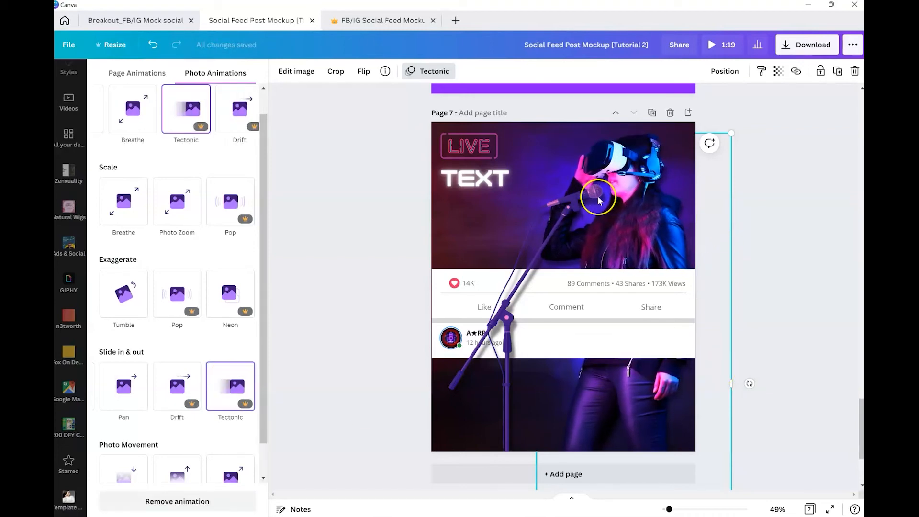
click(798, 251)
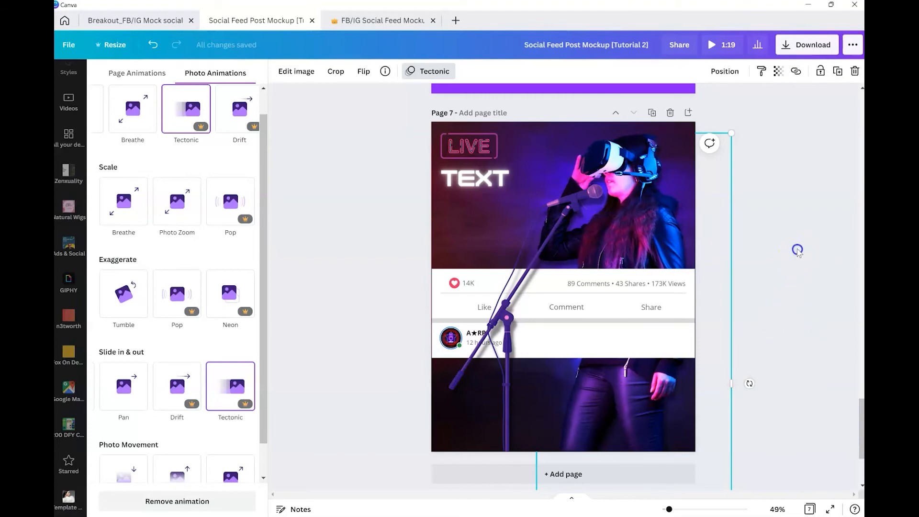
Step: Duplicate the model mockup page
click(686, 150)
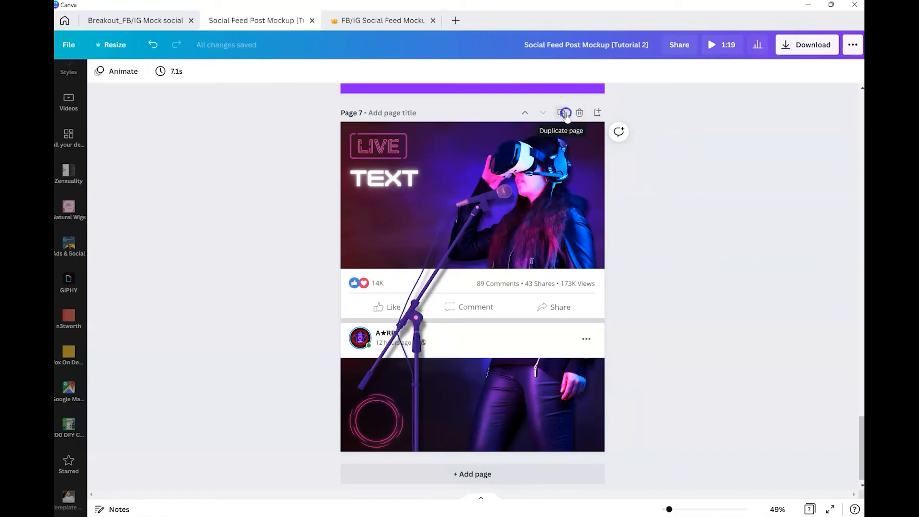
click(564, 113)
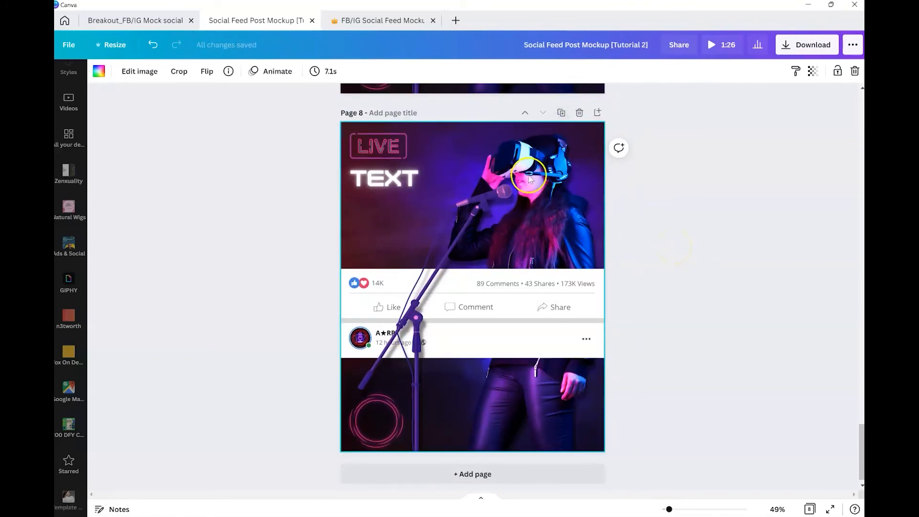
Step: Copy the psychedelic moving background video from page 2 onto the duplicated page and stretch it to fill the page
click(809, 509)
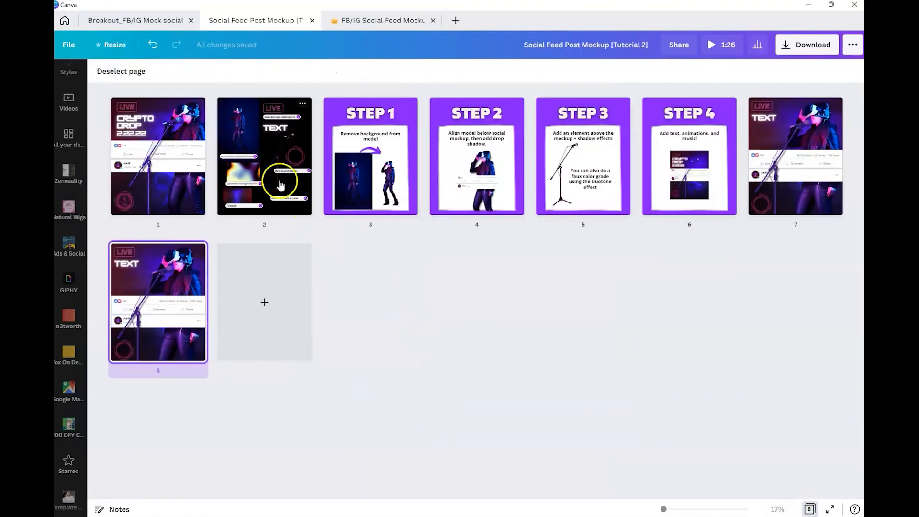
double_click(281, 180)
click(431, 347)
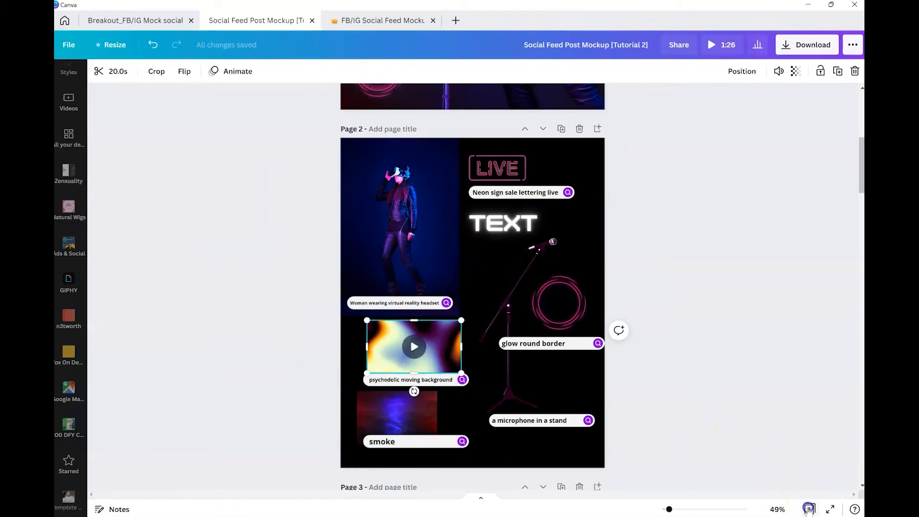
click(809, 510)
double_click(178, 284)
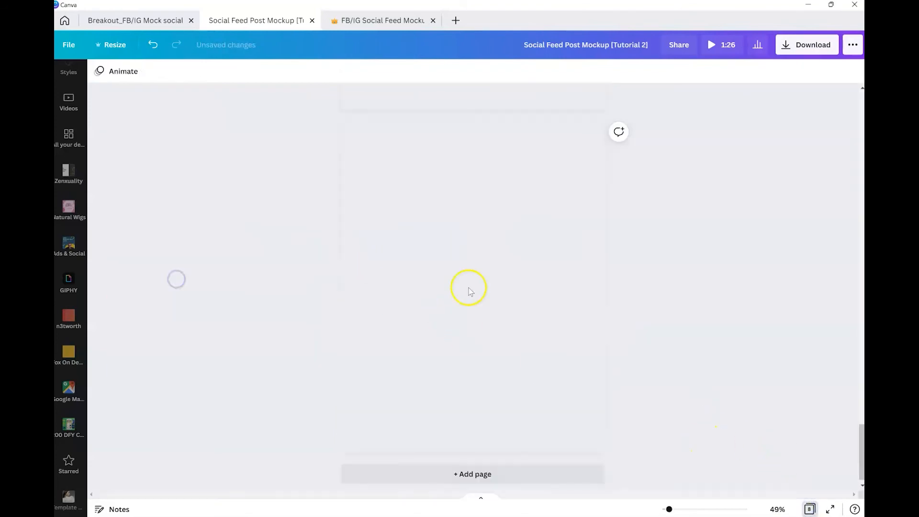
key(ctrl+v)
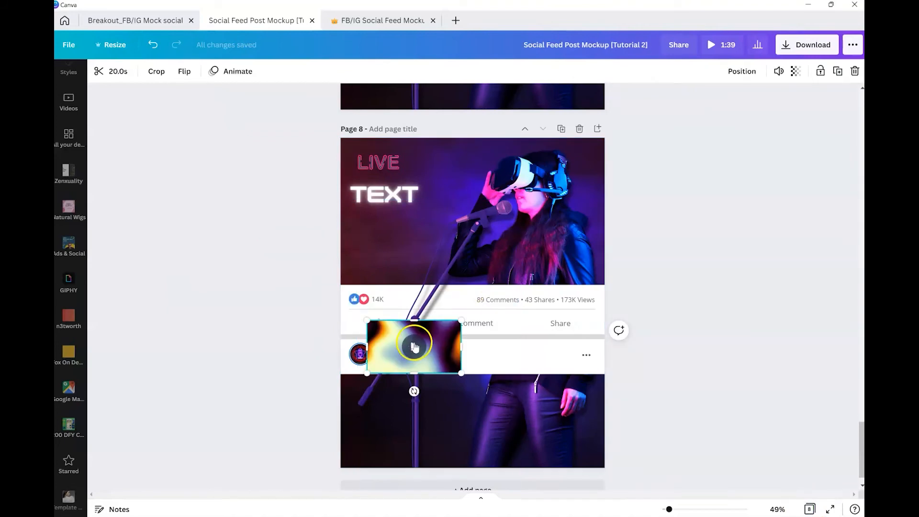
drag(544, 210, 518, 237)
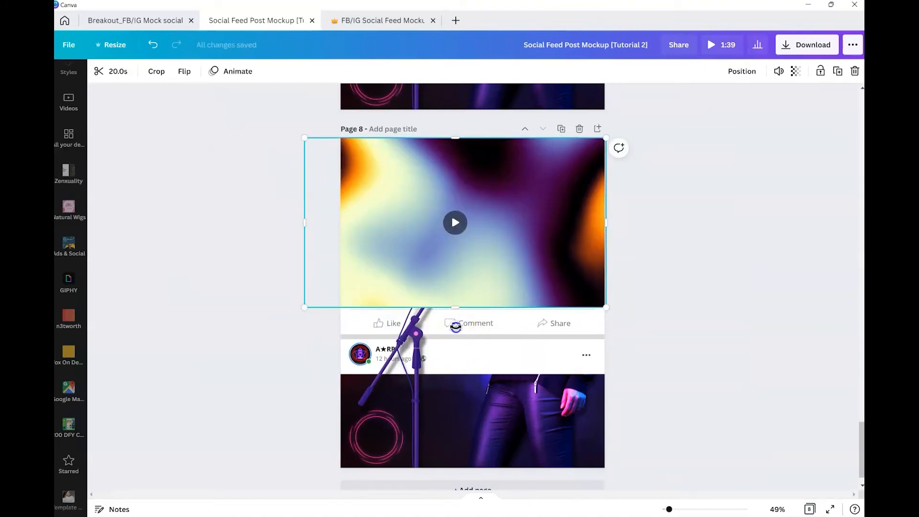
drag(455, 327, 393, 261)
drag(510, 135, 665, 100)
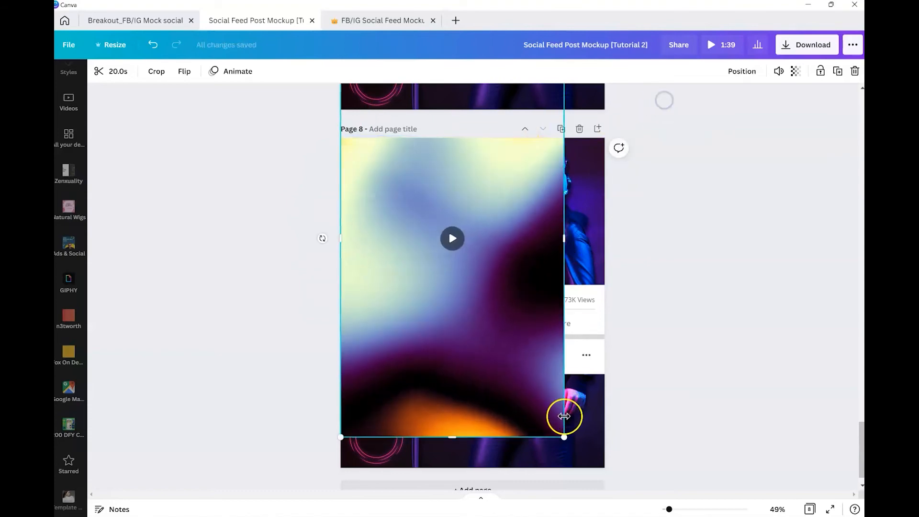
drag(567, 437, 613, 508)
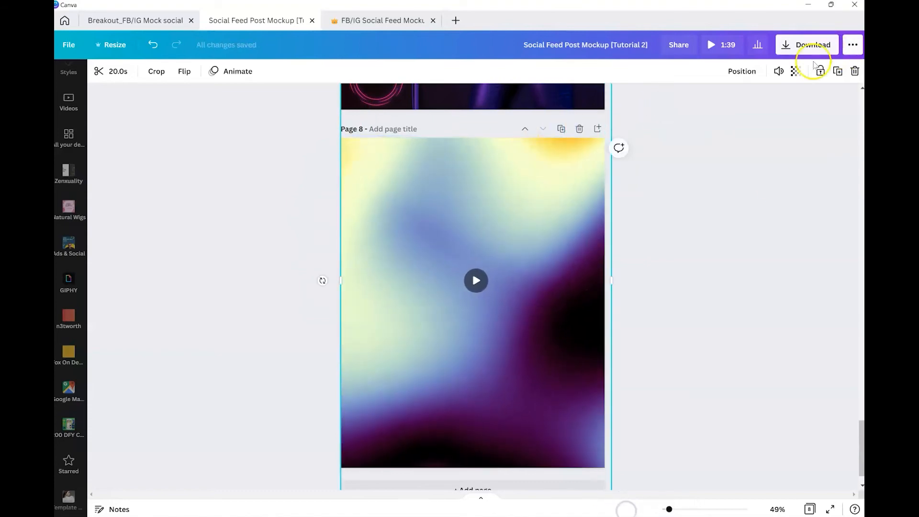
Step: Send the psychedelic video to the back and set its transparency to 15
click(739, 72)
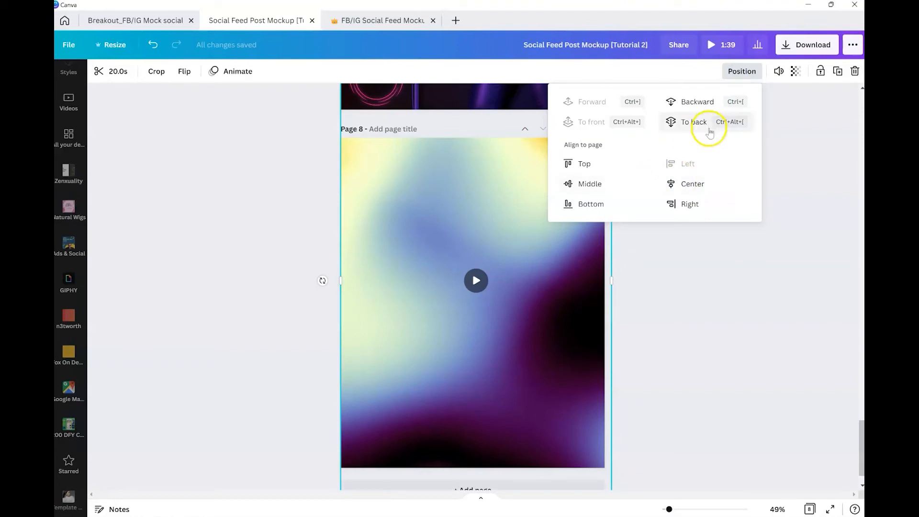
click(705, 125)
click(794, 71)
drag(756, 107, 710, 105)
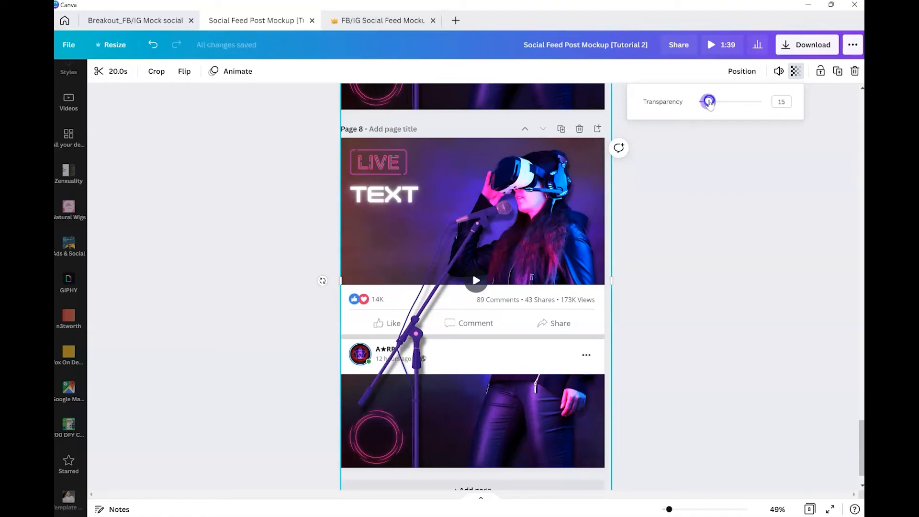
click(647, 474)
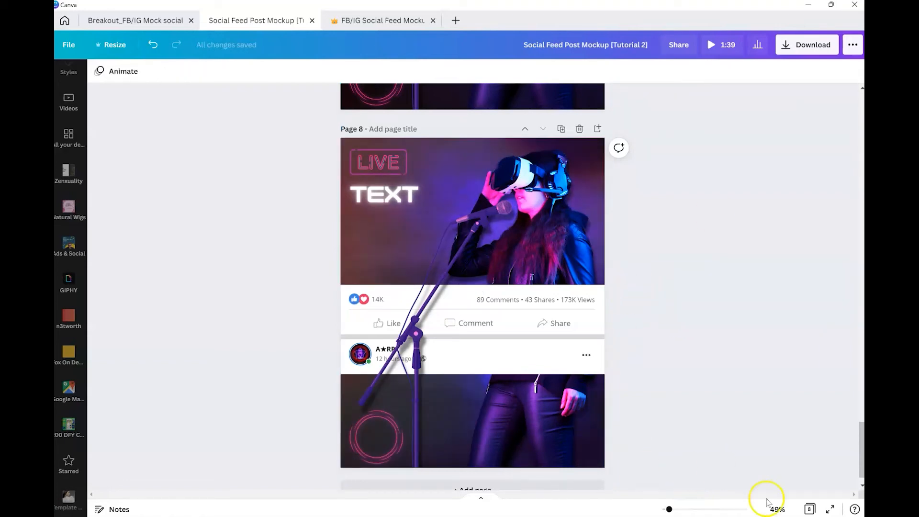
Step: Move the duplicated model mockup page to the first position in the page order
click(810, 509)
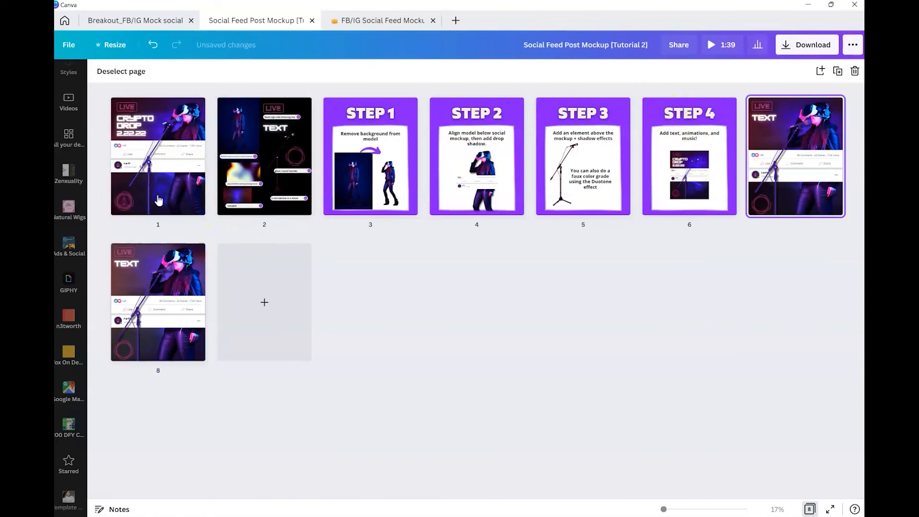
drag(775, 143, 142, 304)
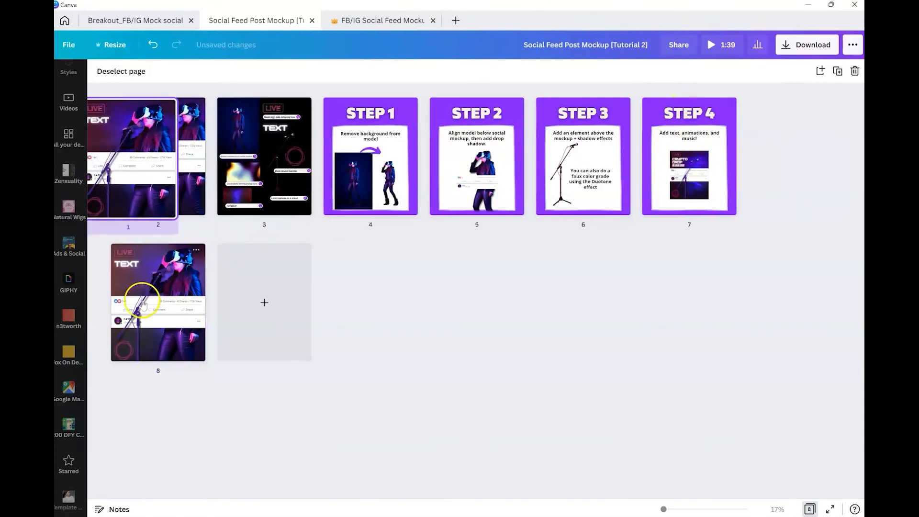
Step: Play a preview of the design's first page
click(712, 44)
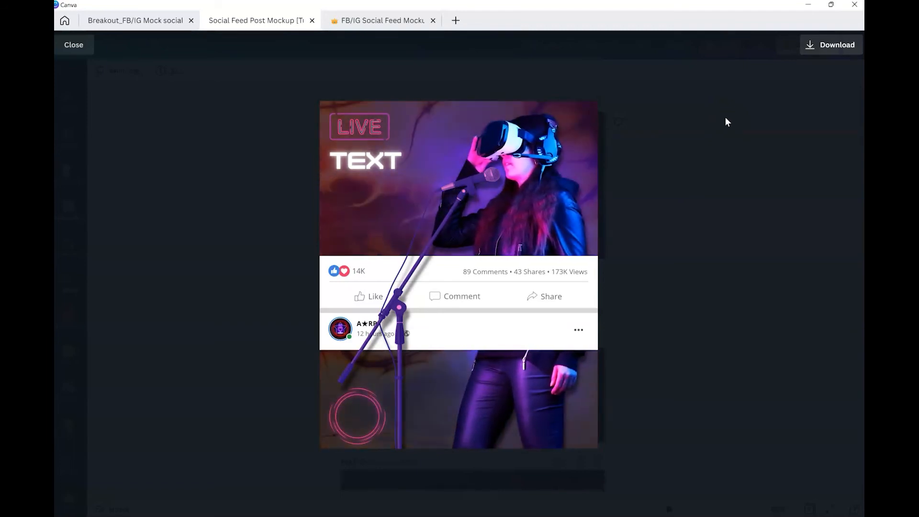
mouse_move(421, 181)
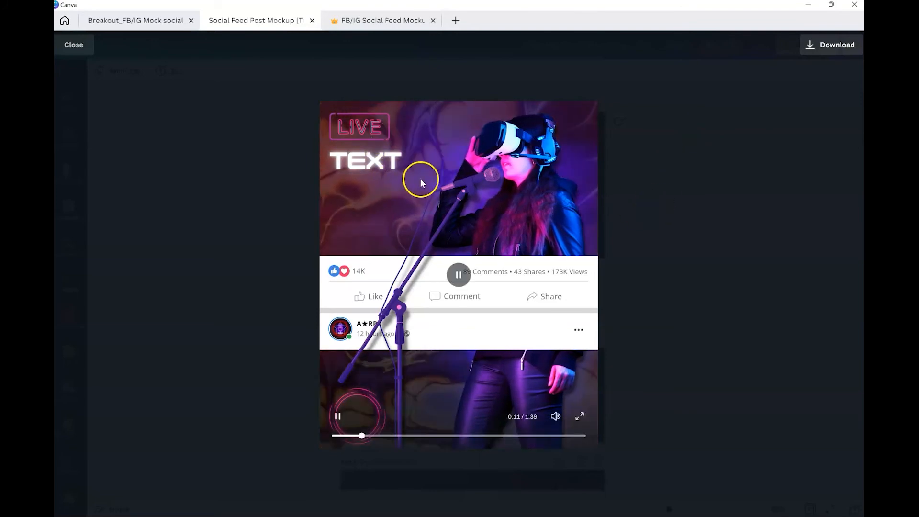
click(662, 246)
Step: Remove the photo animation from the model image on page 2
scroll(602, 344, down, 4)
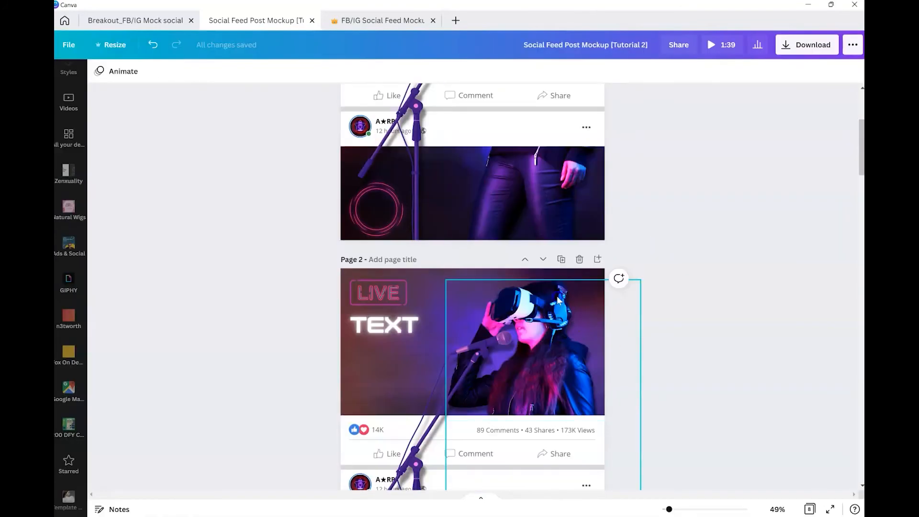
click(554, 280)
click(254, 71)
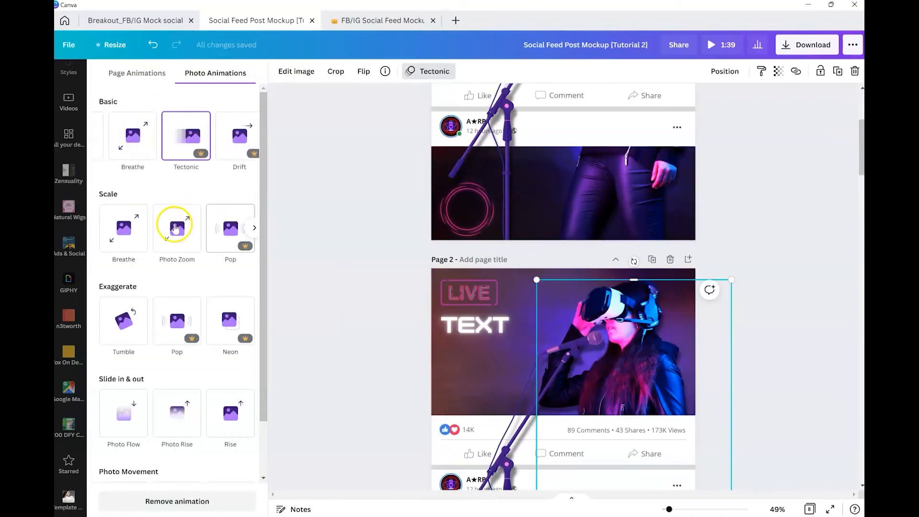
click(175, 506)
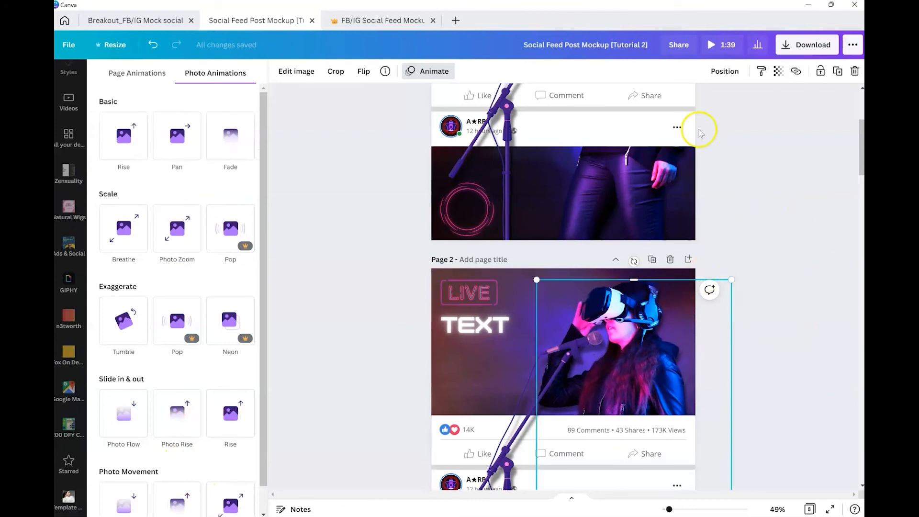
Step: Play a preview of the design again to check the animations
scroll(787, 97, up, 2)
scroll(763, 253, up, 2)
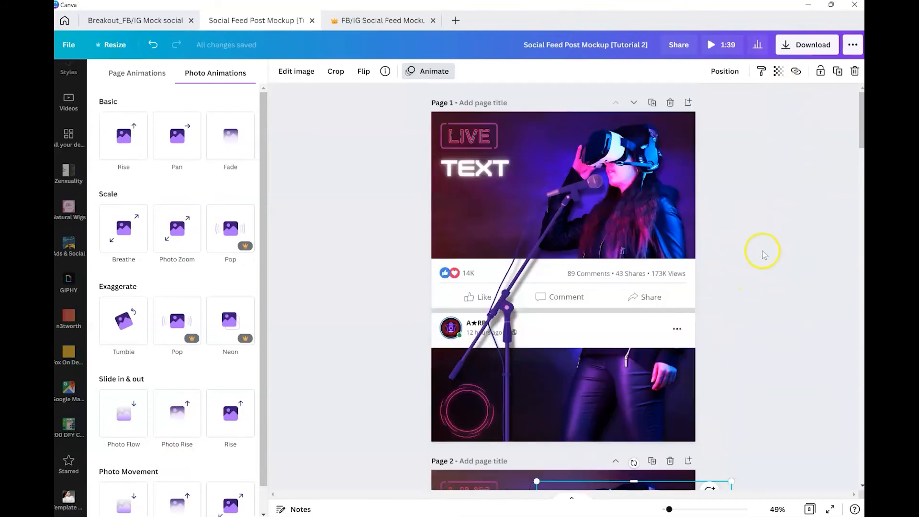
click(719, 45)
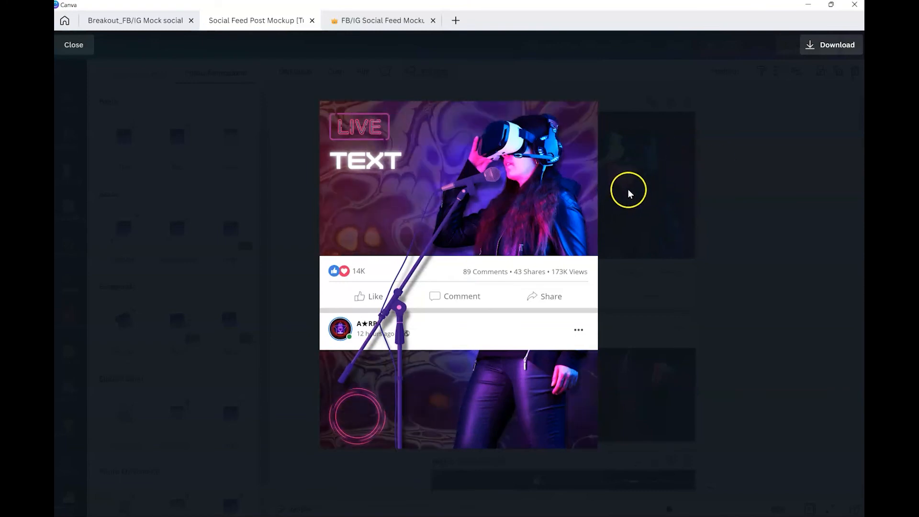
click(766, 190)
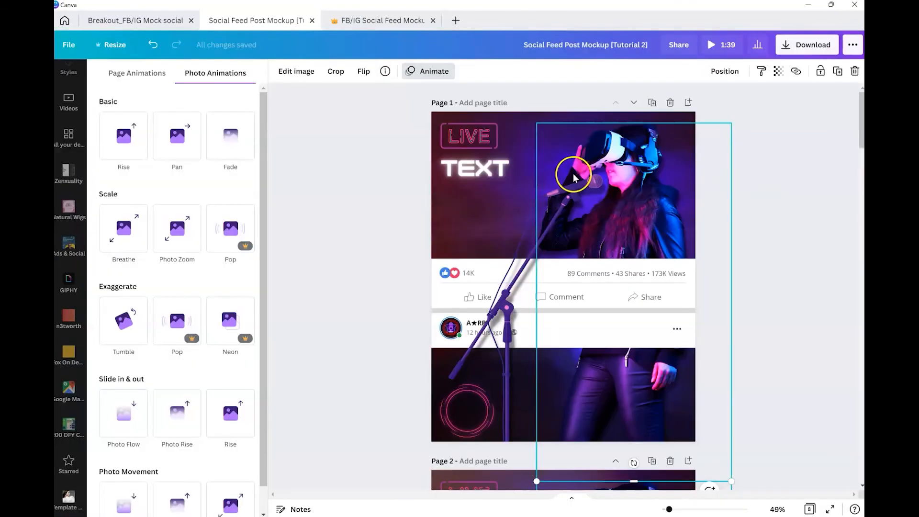
Step: Set up the download as an MP4 video containing only pages 1 and 2
click(382, 119)
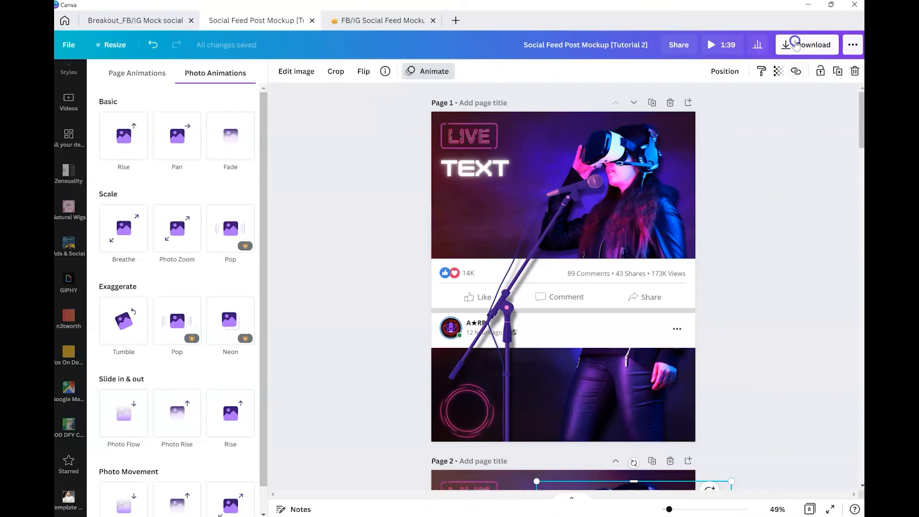
click(795, 43)
click(758, 111)
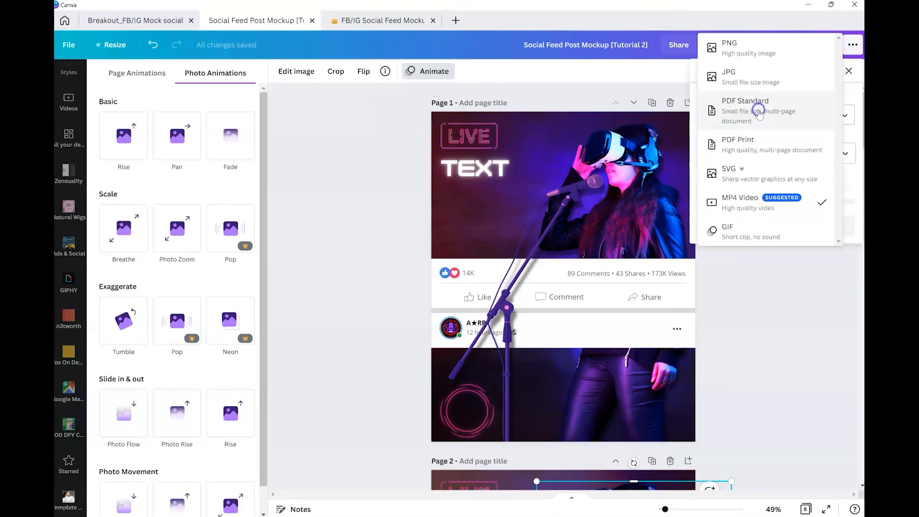
click(816, 112)
click(775, 153)
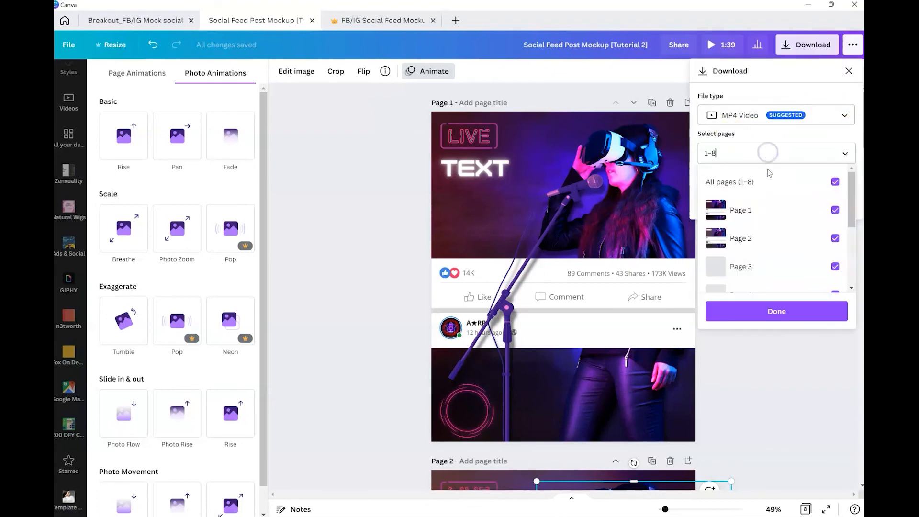
click(835, 181)
click(835, 210)
click(835, 237)
click(791, 311)
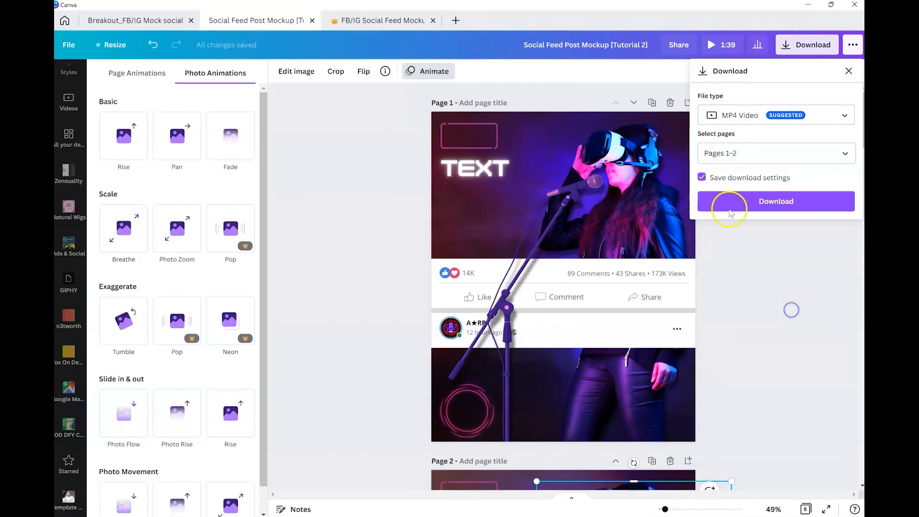
Step: Hide the side panel and make the mockup video the background of page 1
scroll(570, 284, down, 2)
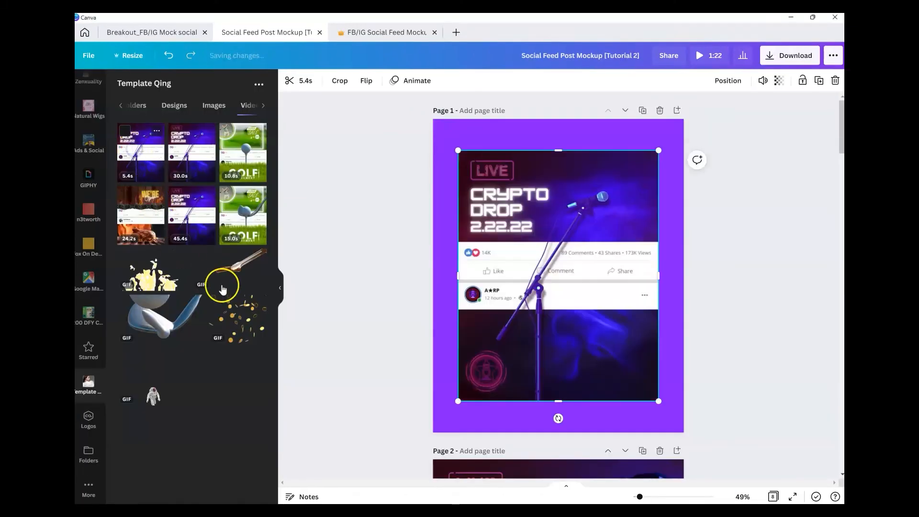
click(282, 287)
right_click(517, 245)
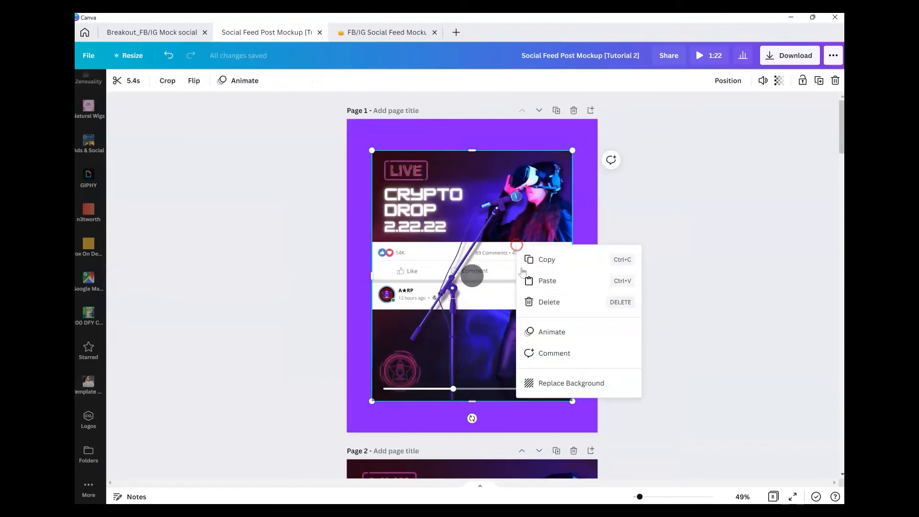
click(576, 387)
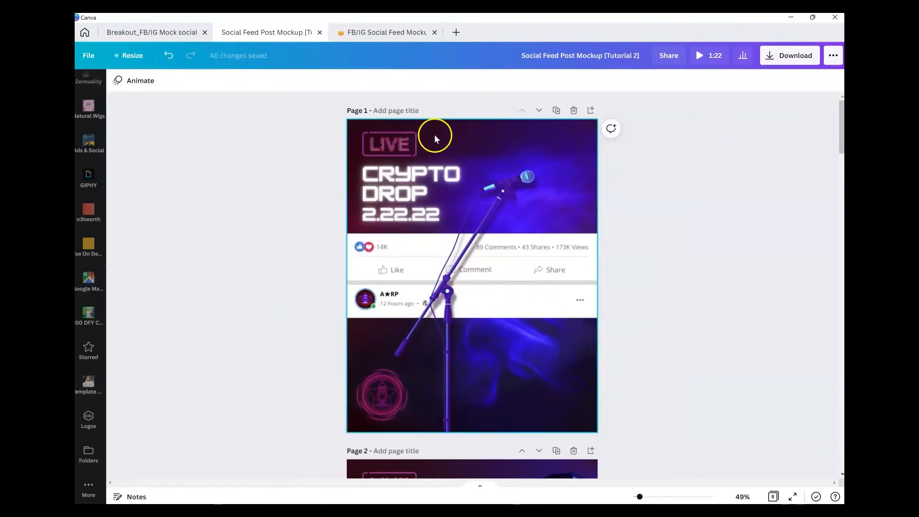
Step: Trim the page 1 background video to 4.3 seconds
click(384, 139)
click(152, 79)
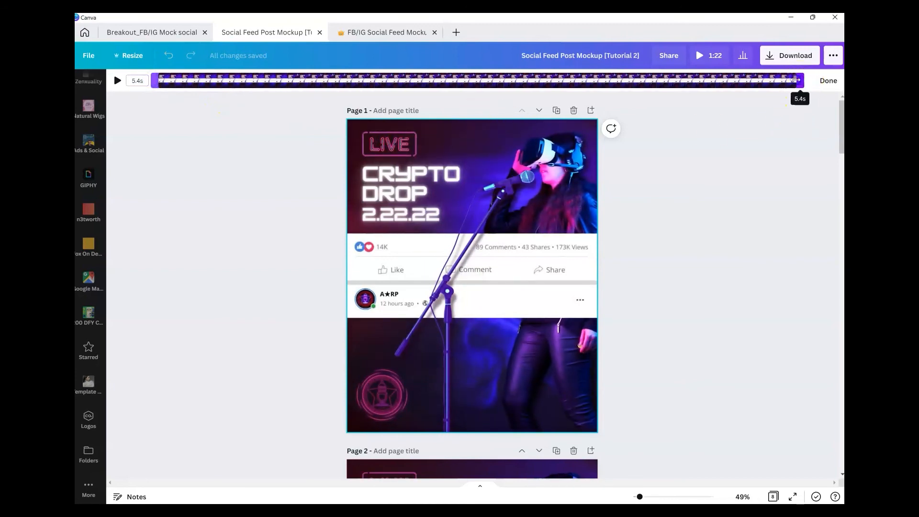
drag(779, 80, 681, 80)
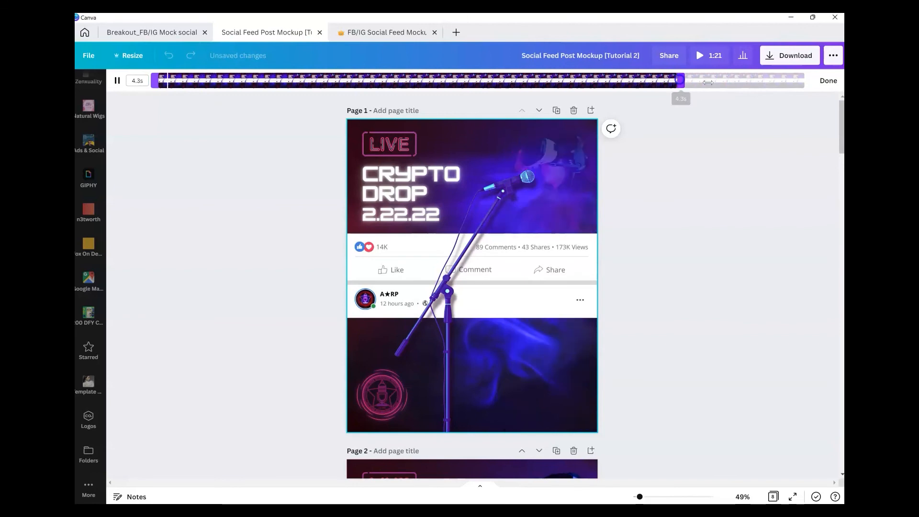
click(828, 82)
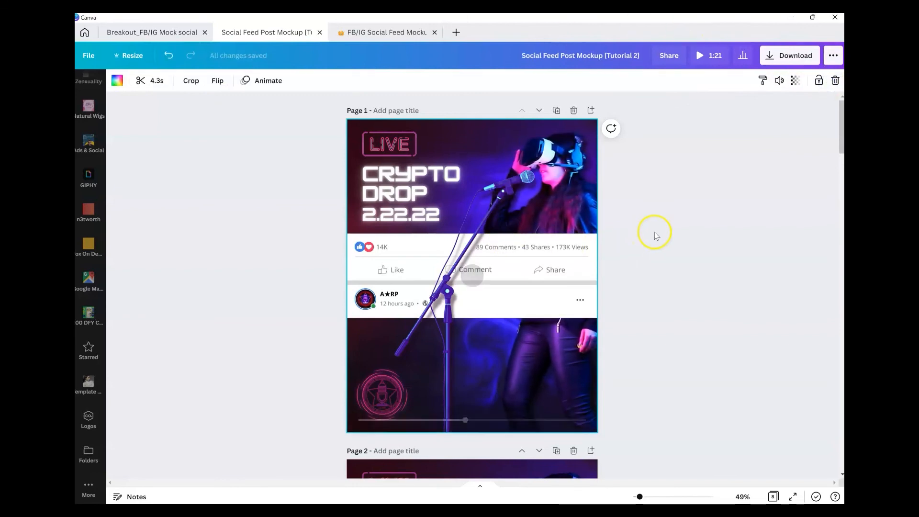
Step: Remove the Tectonic animation from the model image on page 2
scroll(646, 249, down, 5)
click(576, 293)
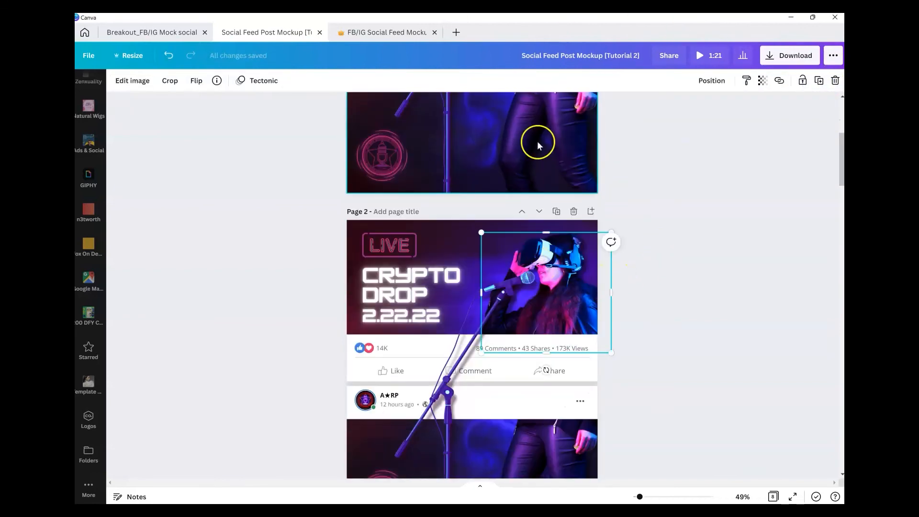
click(270, 80)
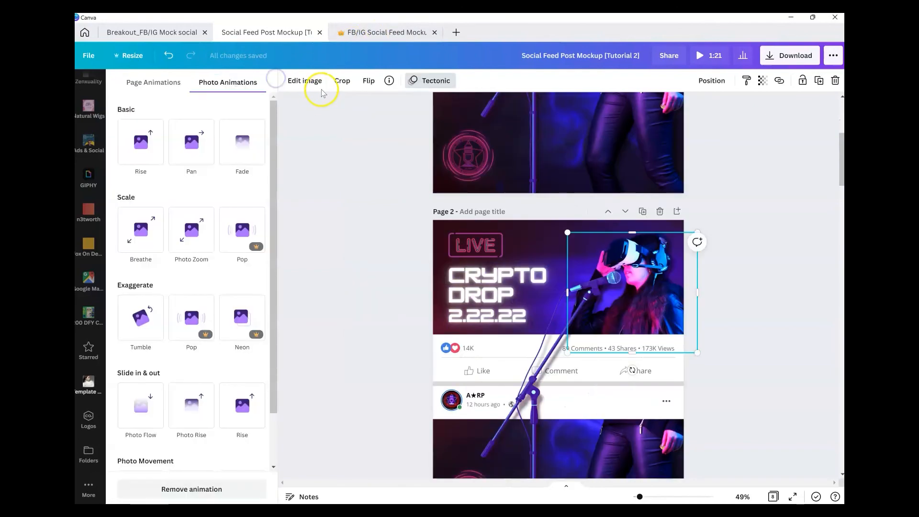
click(209, 490)
Step: Scroll through all the design's pages to review them
scroll(642, 306, down, 2)
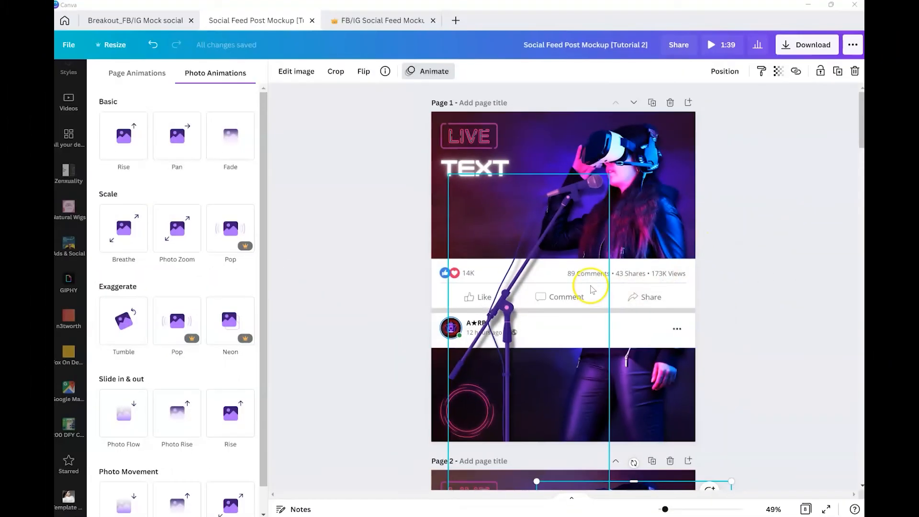
scroll(753, 273, down, 4)
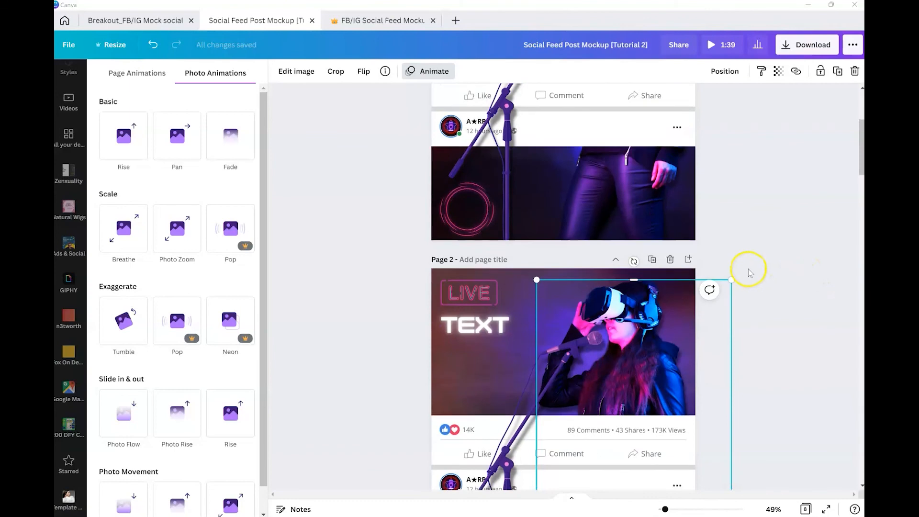
scroll(750, 273, up, 4)
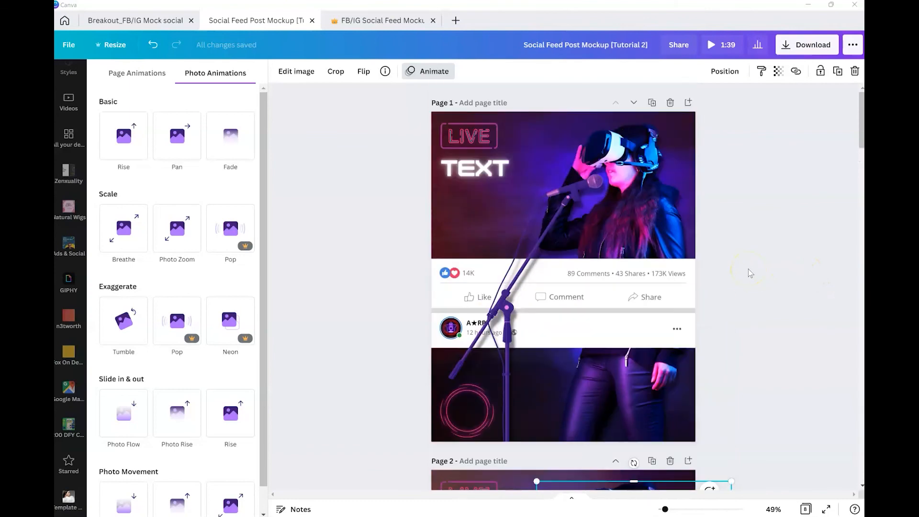
scroll(750, 273, down, 5)
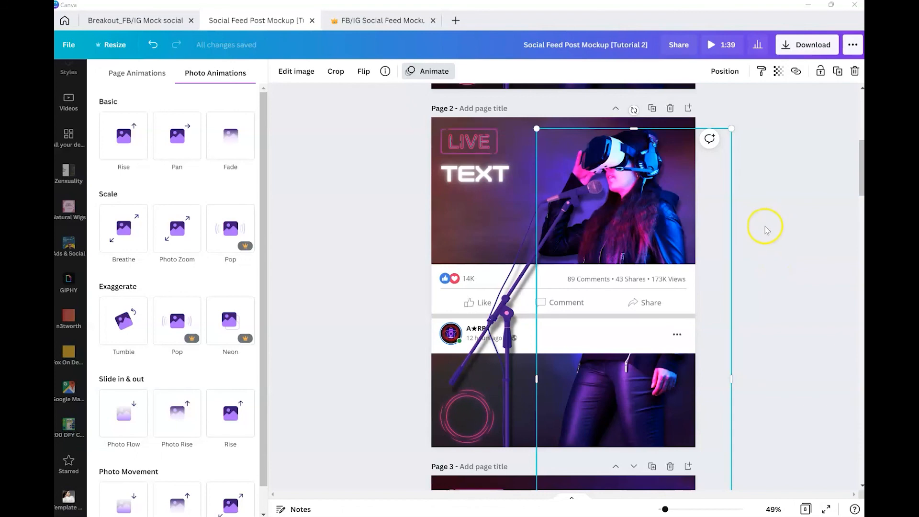
click(788, 233)
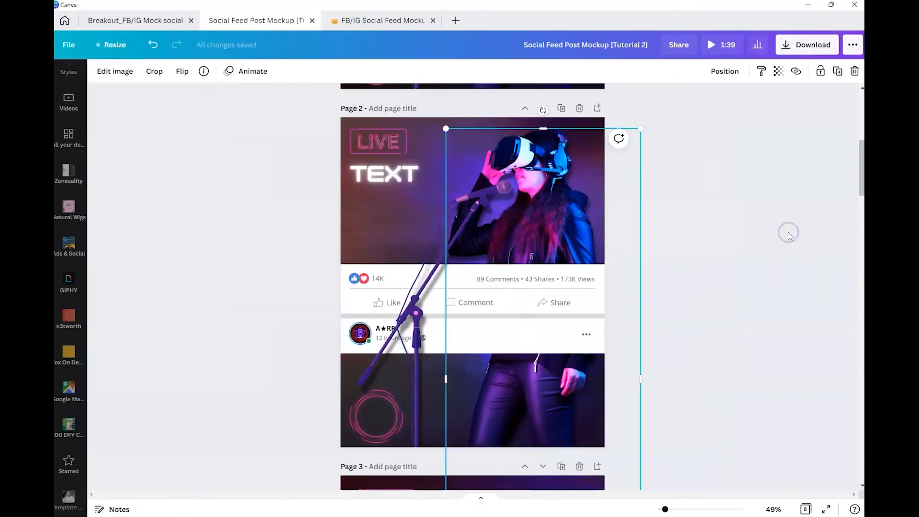
click(749, 238)
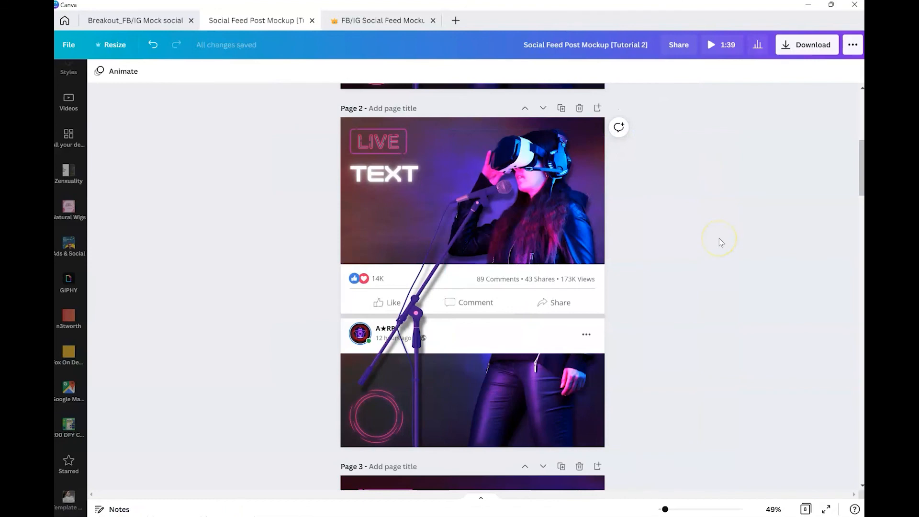
scroll(722, 242, down, 1)
scroll(720, 235, down, 4)
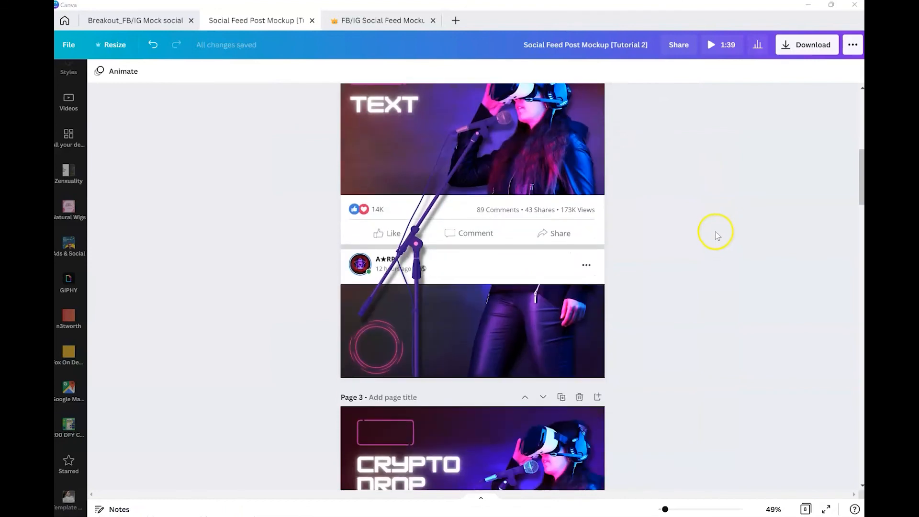
scroll(711, 241, down, 1)
scroll(703, 267, down, 8)
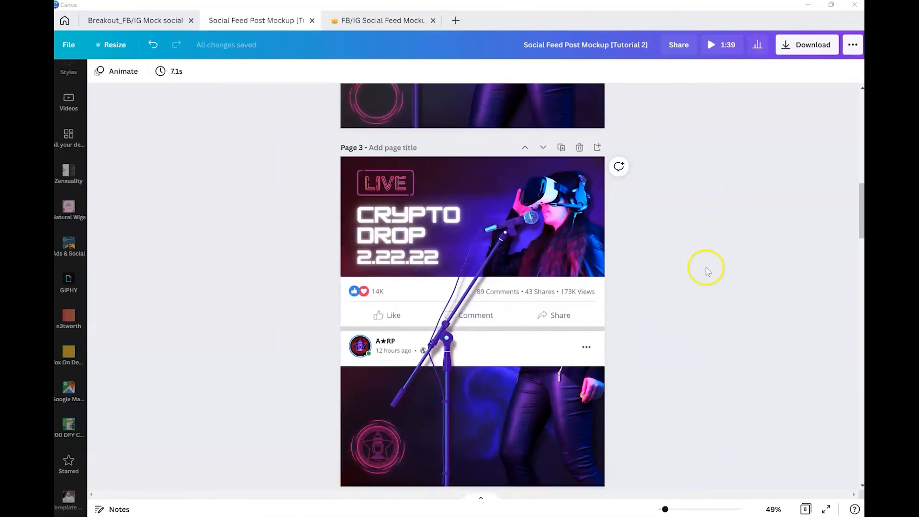
scroll(705, 287, down, 15)
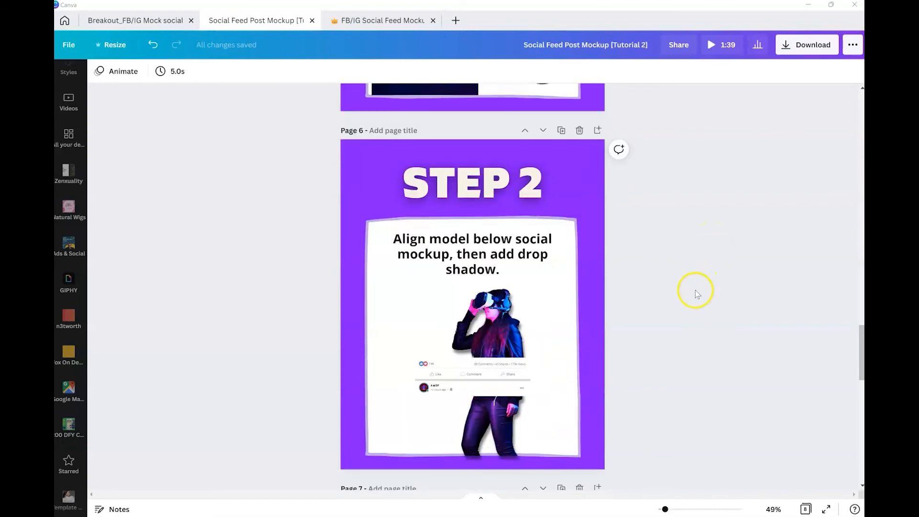
scroll(697, 291, down, 15)
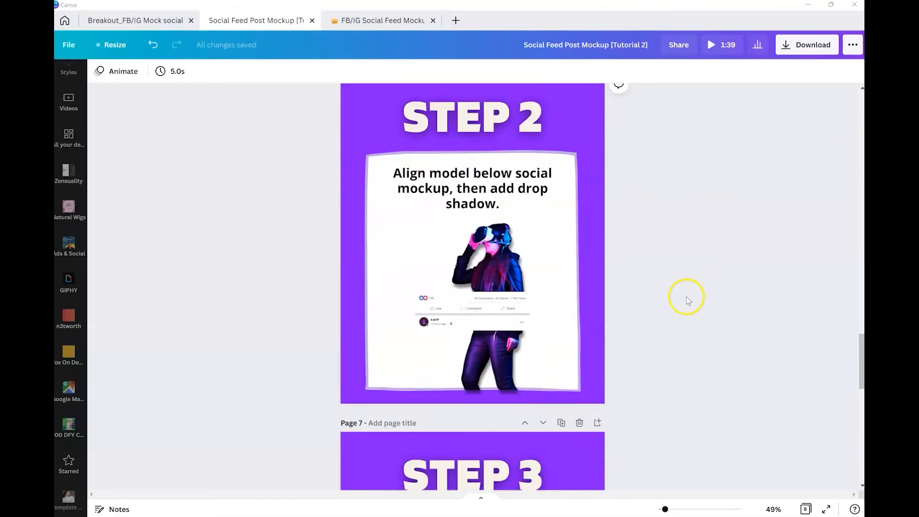
click(673, 303)
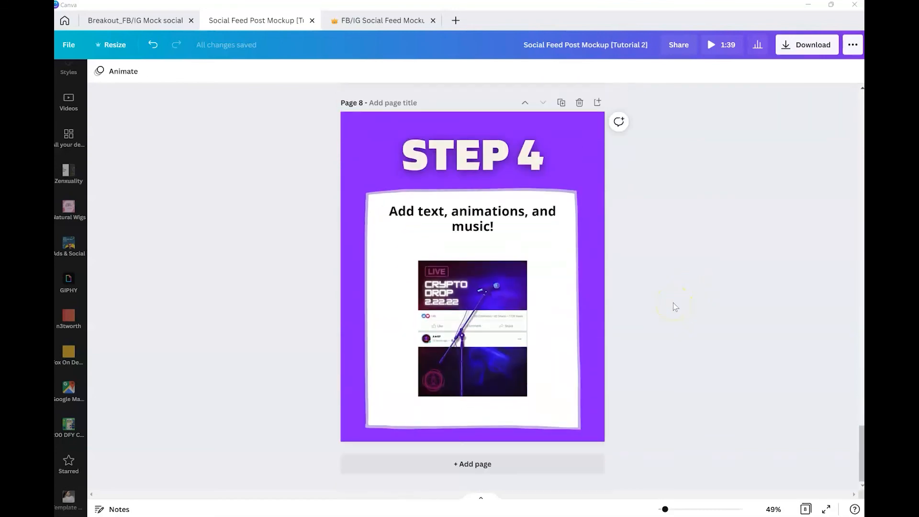